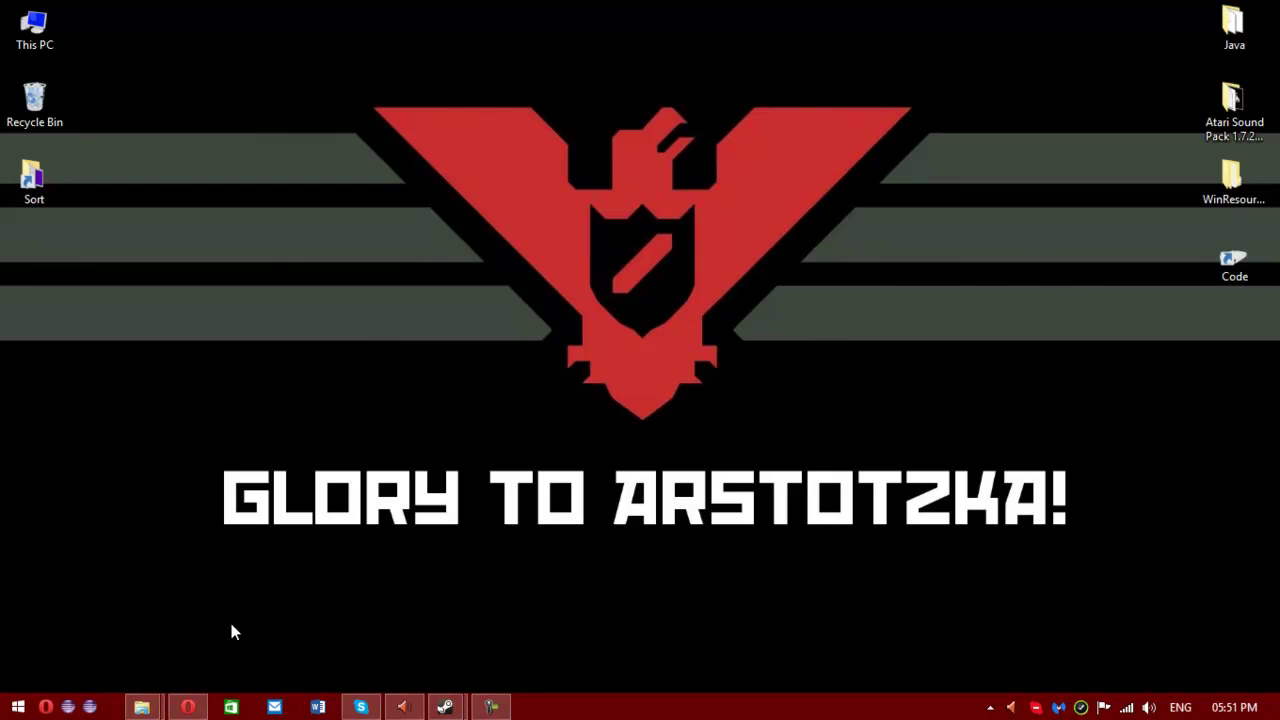
Step: Switch to the Opera browser and download the 1.7.2-Recommended Forge installer from the Minecraft Forge Downloads page
{"action": "mouse_move", "coordinate": [184, 706]}
{"action": "left_click", "coordinate": [184, 706]}
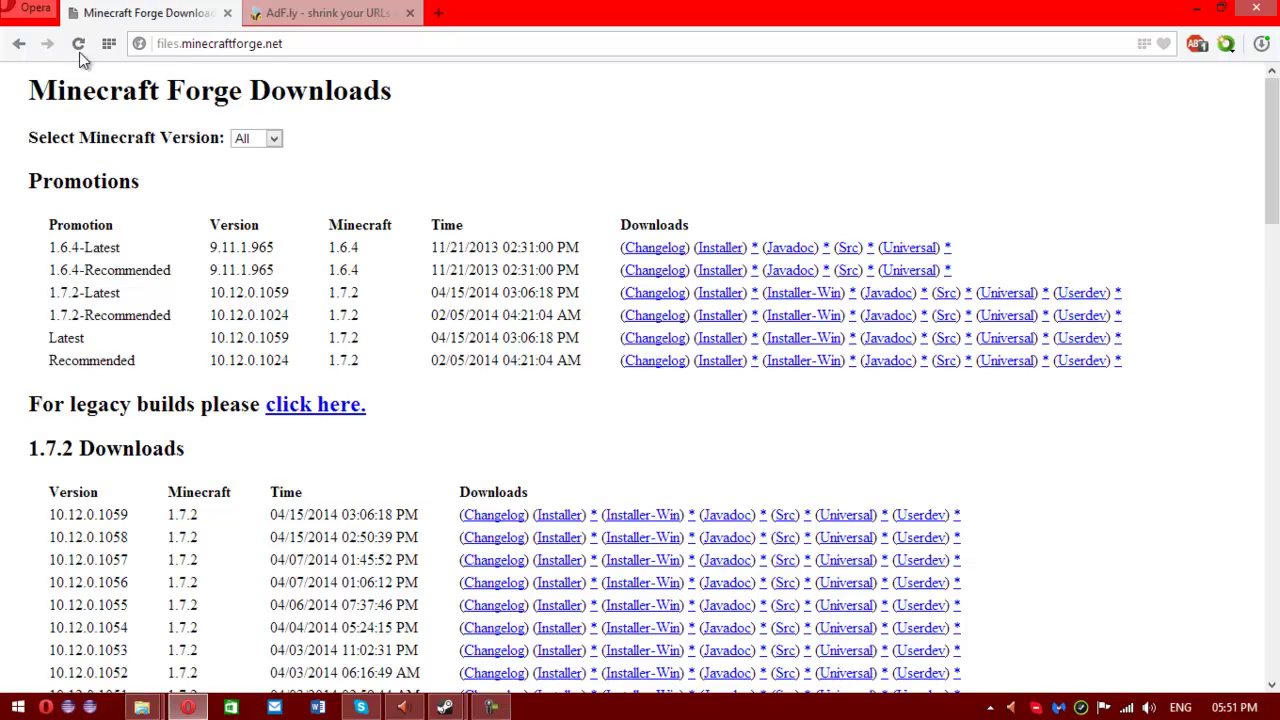
{"action": "left_click", "coordinate": [173, 45]}
{"action": "left_click", "coordinate": [187, 44]}
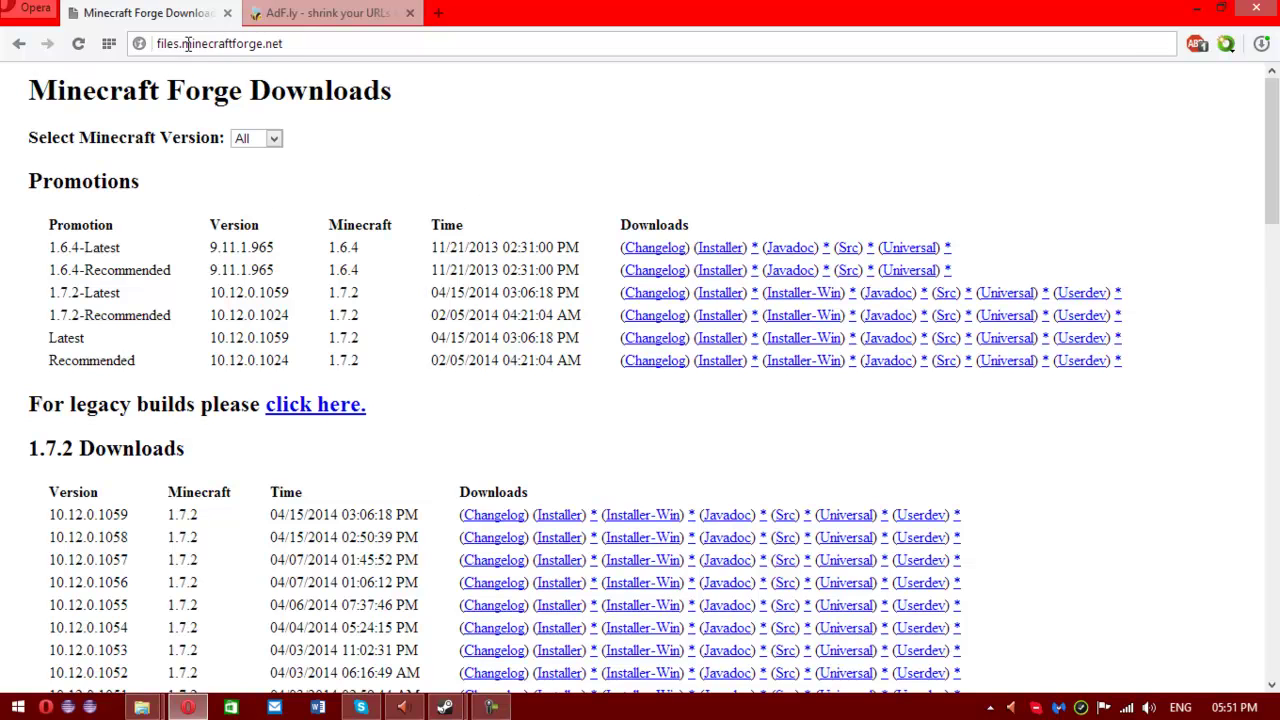
{"action": "left_click", "coordinate": [754, 315]}
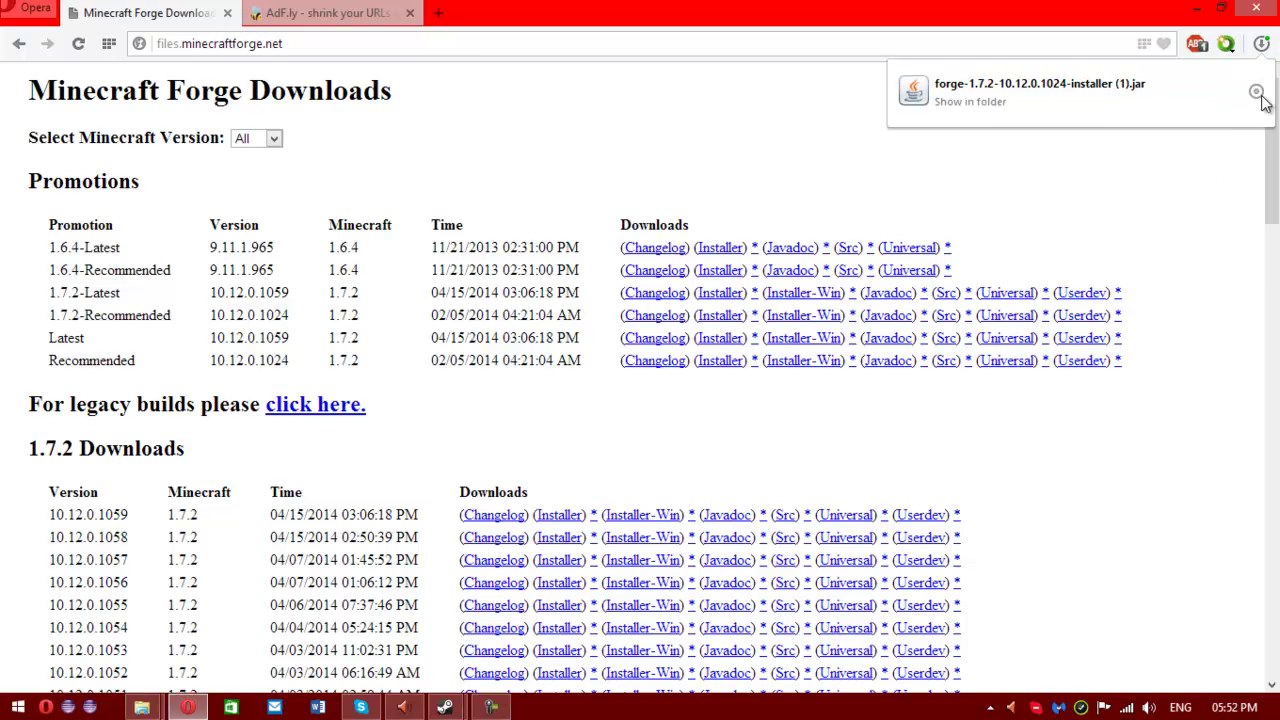
Step: Show the downloaded installer in the Downloads folder and delete the duplicate forge-1.7.2-10.12.0.1024-installer (1).jar
{"action": "left_click", "coordinate": [1260, 96]}
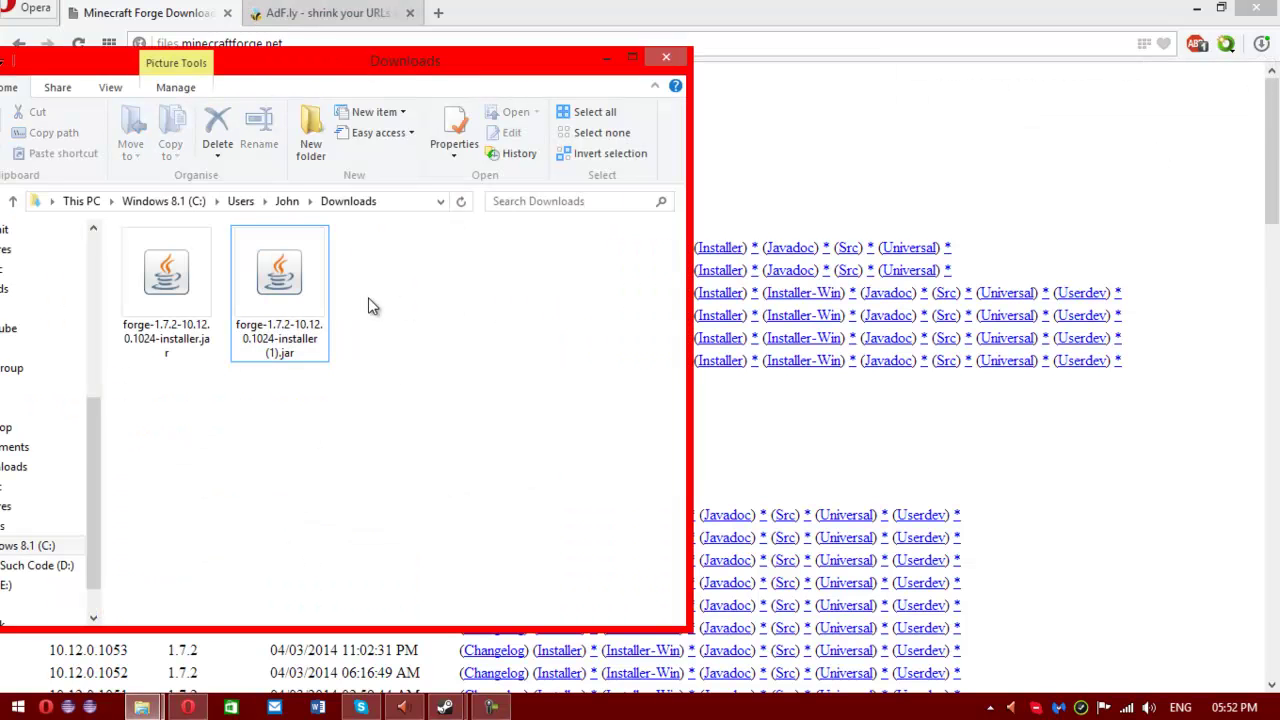
{"action": "left_click", "coordinate": [301, 294]}
{"action": "key", "text": "Delete"}
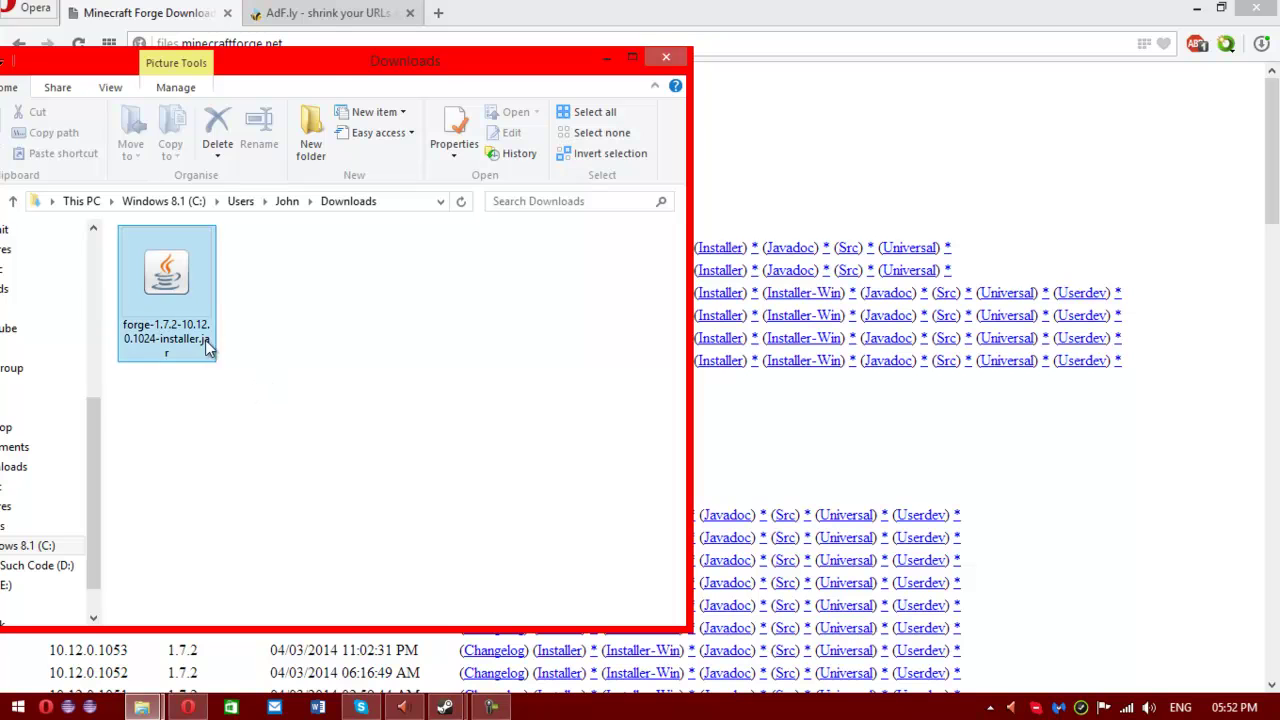
{"action": "left_click", "coordinate": [172, 285]}
{"action": "left_click_drag", "start_coordinate": [160, 78], "coordinate": [406, 62]}
{"action": "left_click", "coordinate": [368, 285]}
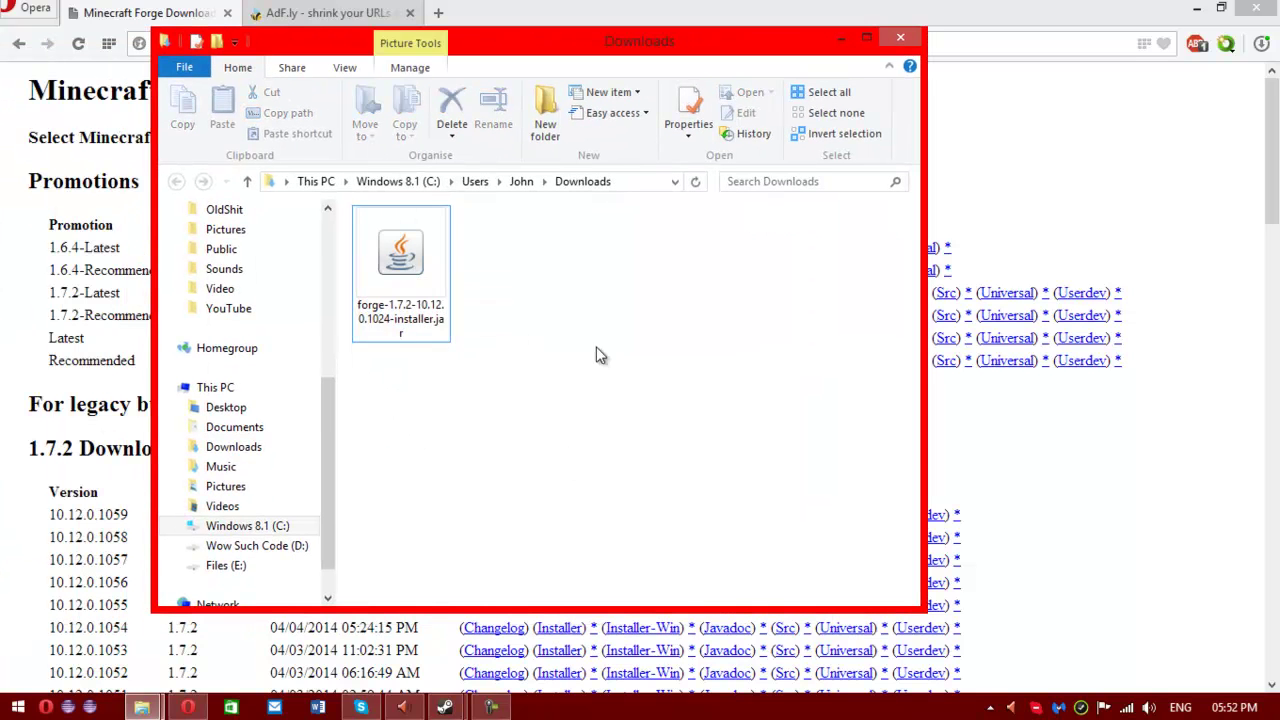
{"action": "key", "text": "super+d"}
{"action": "key", "text": "super"}
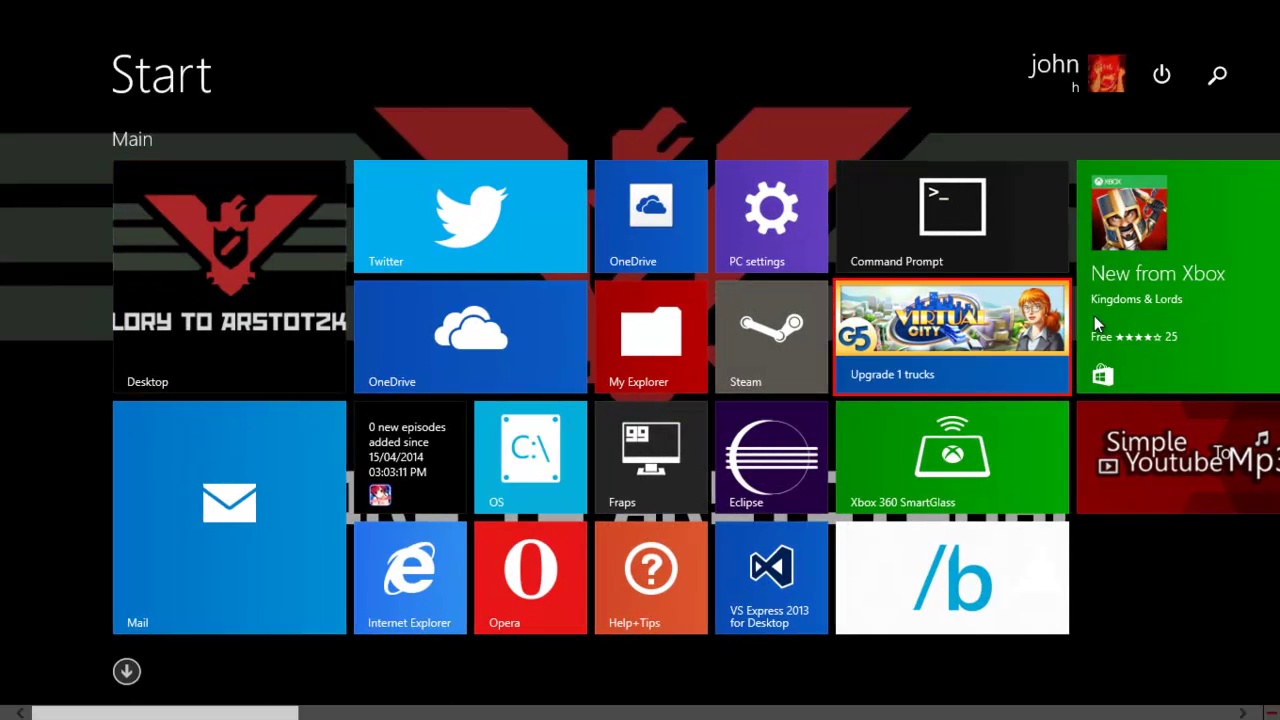
{"action": "scroll", "coordinate": [345, 453], "scroll_direction": "down", "scroll_amount": 5}
{"action": "scroll", "coordinate": [347, 453], "scroll_direction": "down", "scroll_amount": 5}
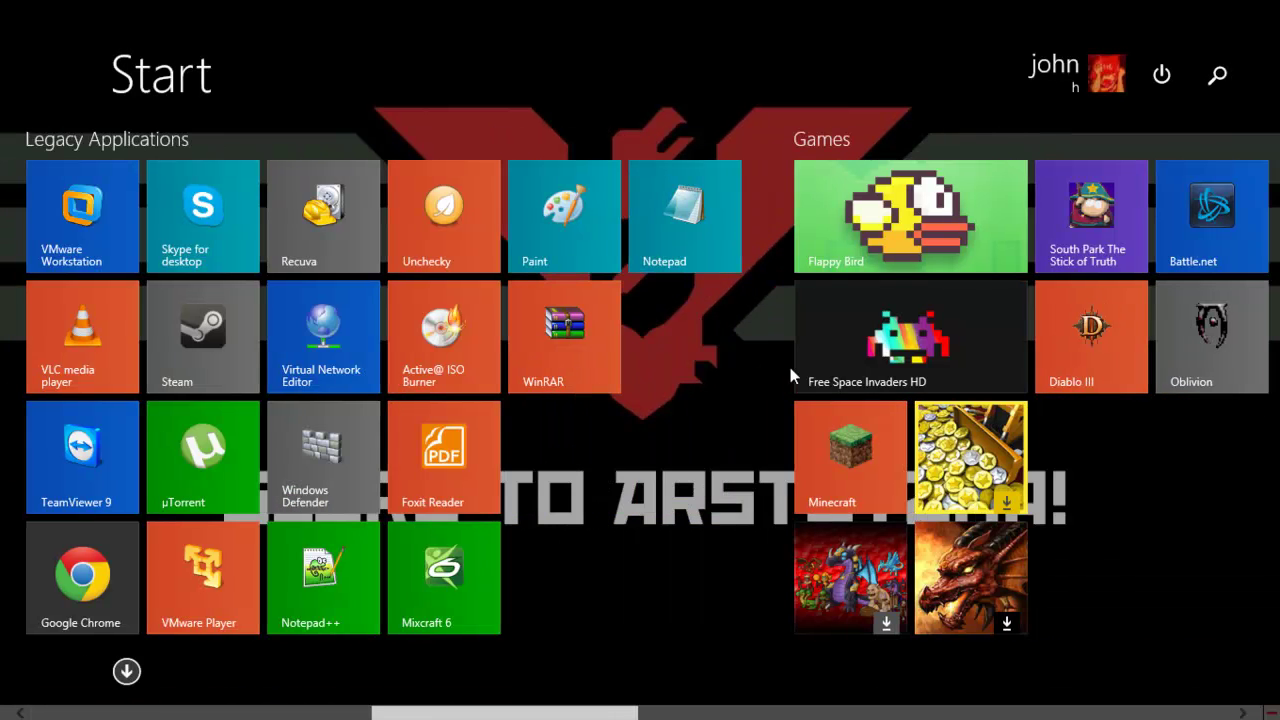
{"action": "scroll", "coordinate": [865, 475], "scroll_direction": "up", "scroll_amount": 10}
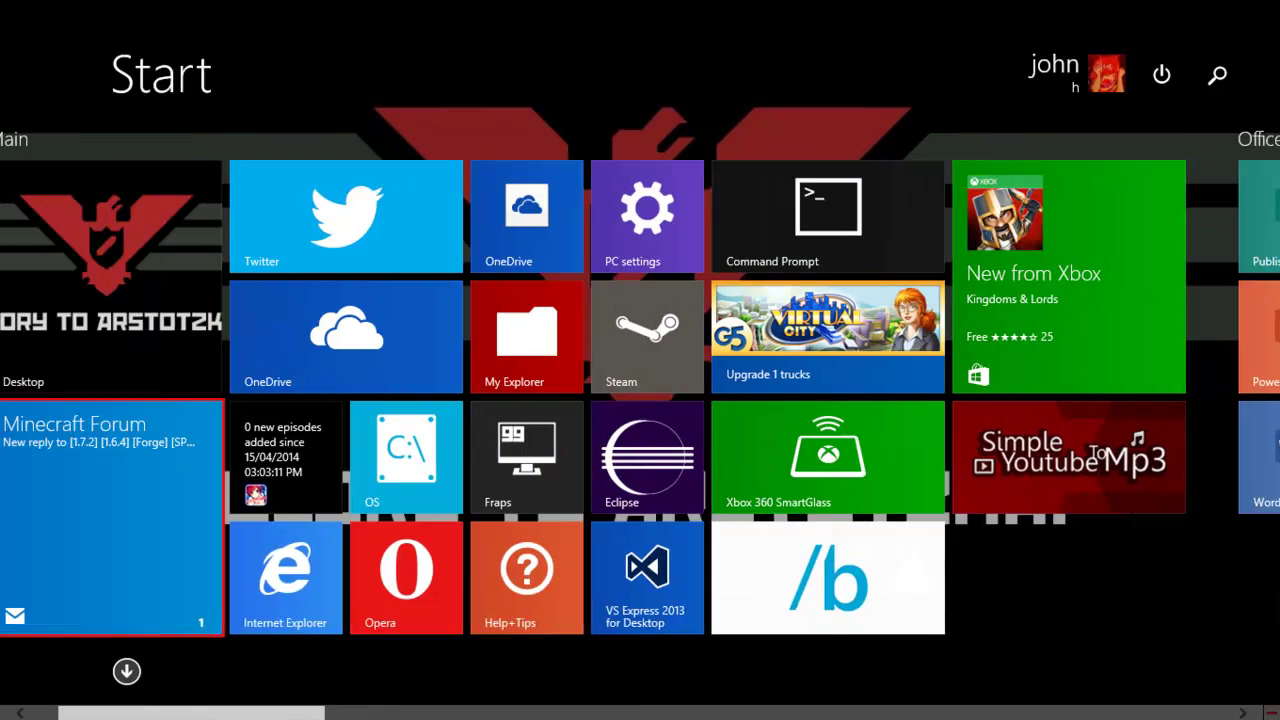
{"action": "left_click", "coordinate": [308, 256]}
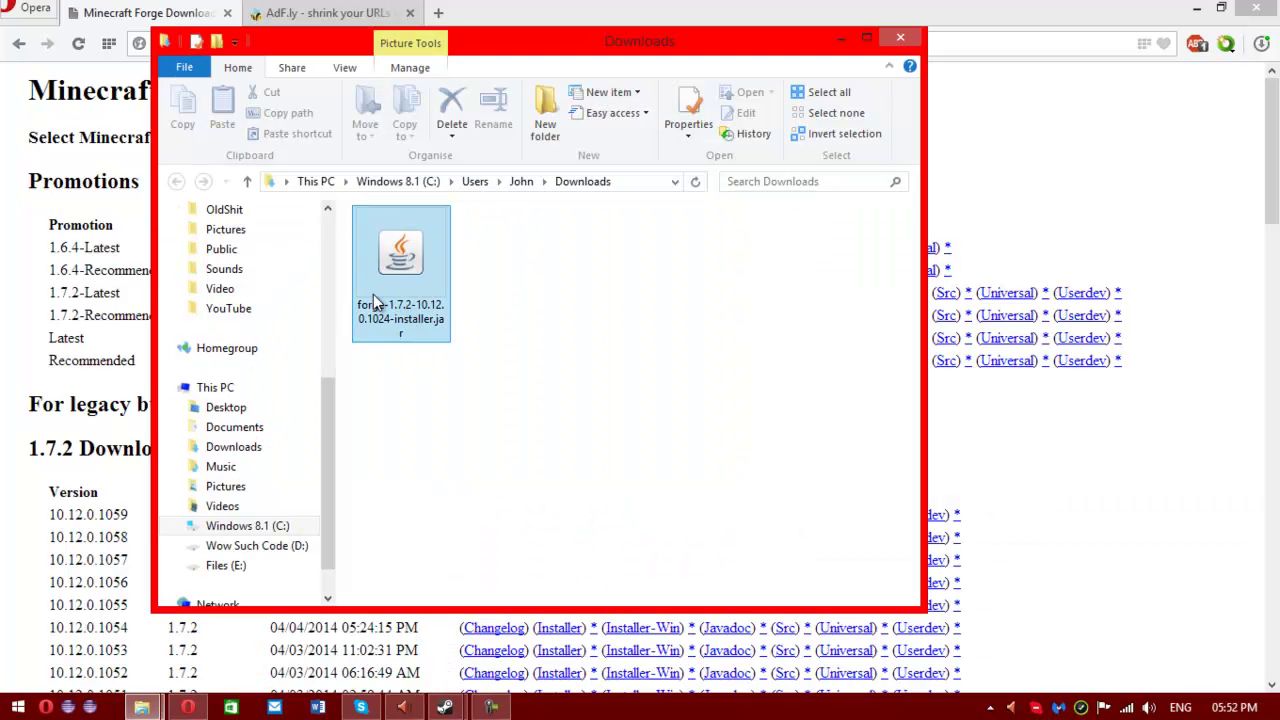
Step: Run forge-1.7.2-10.12.0.1024-installer.jar to view its installation options, and close the installer without installing
{"action": "left_click", "coordinate": [738, 391]}
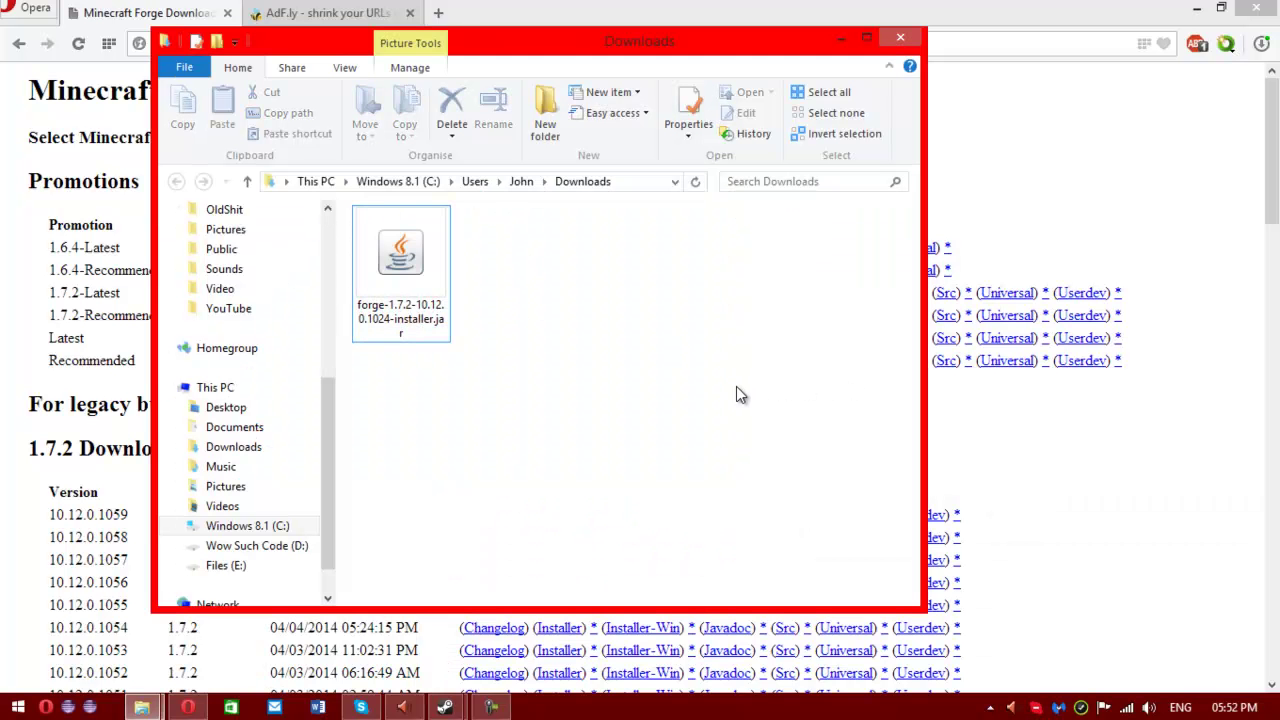
{"action": "double_click", "coordinate": [407, 262]}
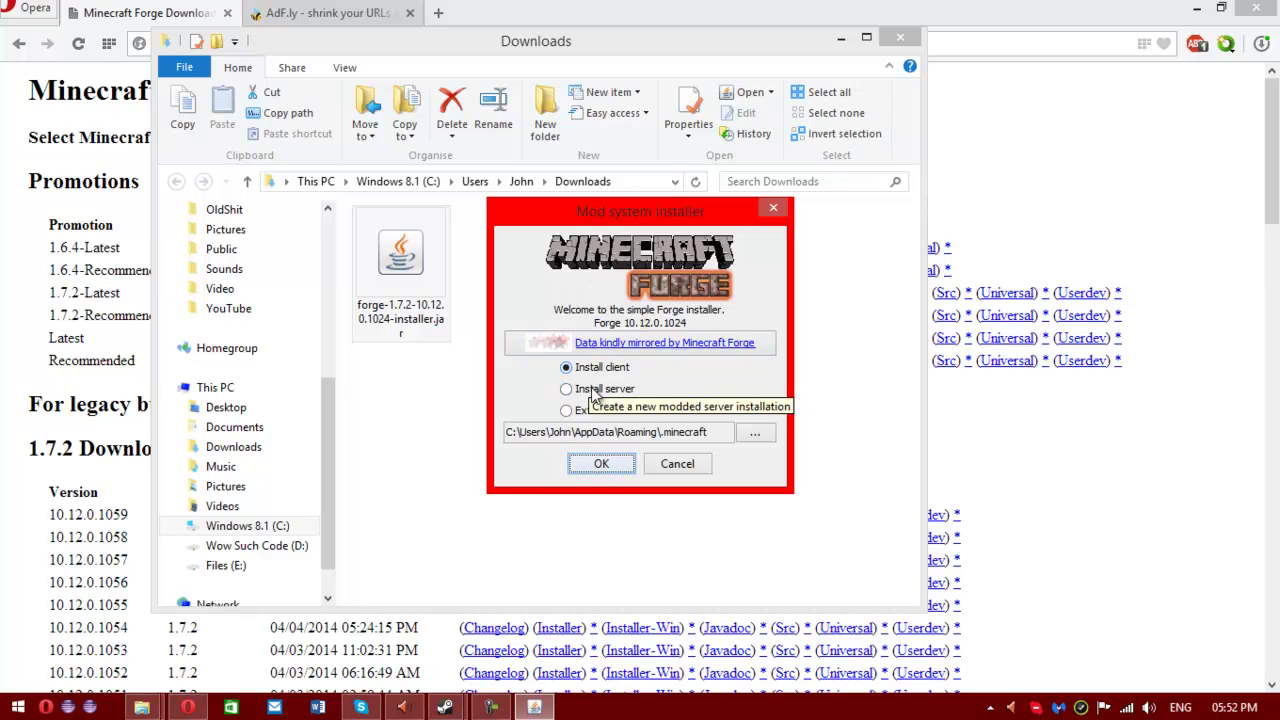
{"action": "left_click", "coordinate": [771, 212]}
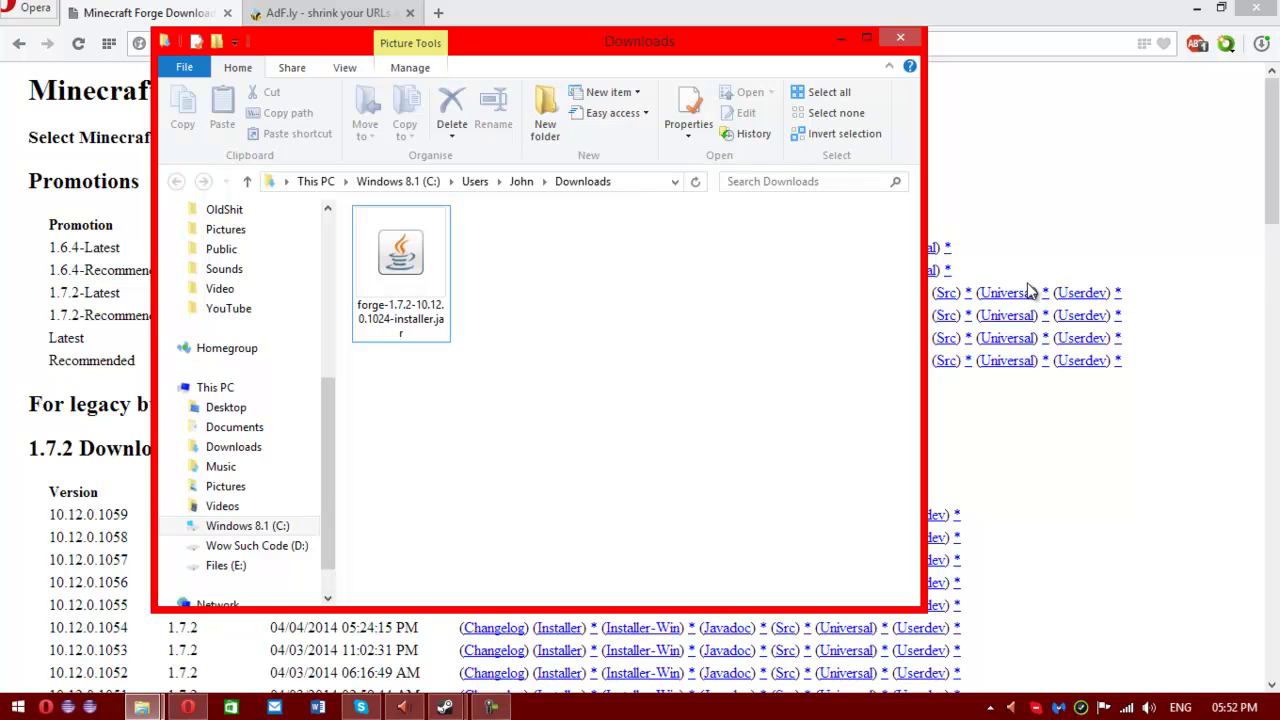
Step: Return to the browser and go back from the AdF.ly page to the download links in the Dalek Mod forum thread
{"action": "left_click", "coordinate": [1088, 160]}
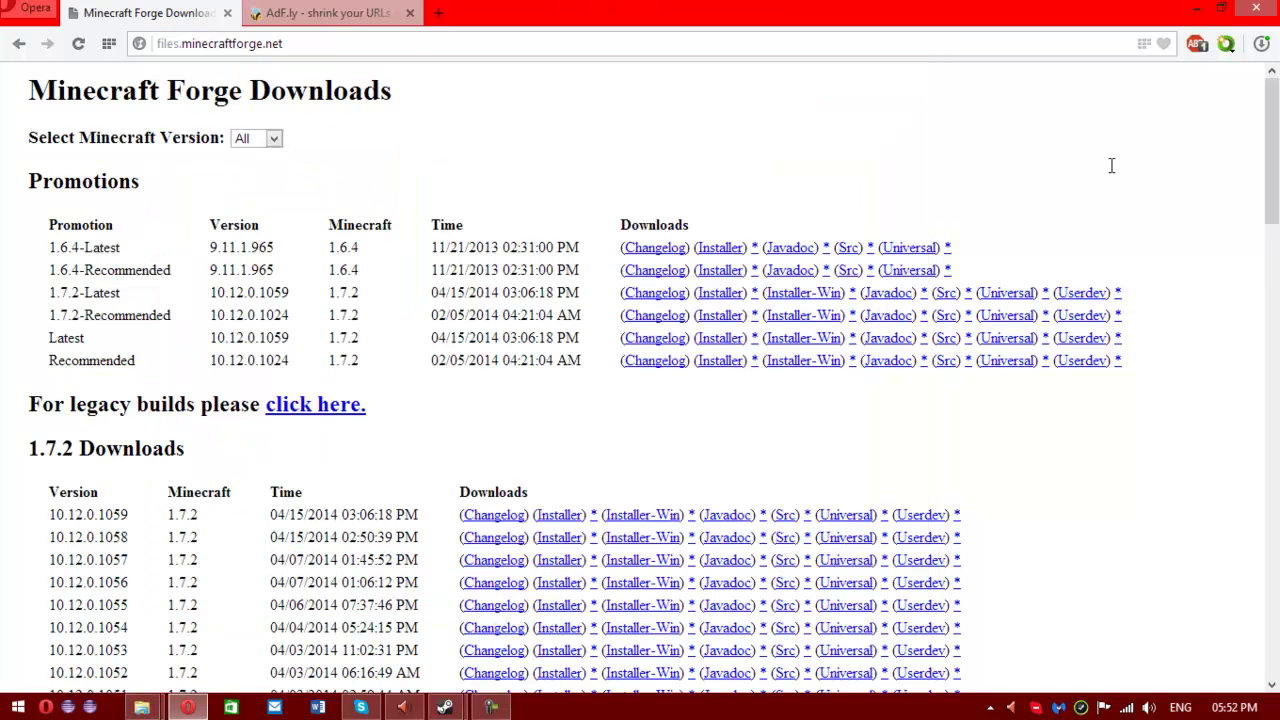
{"action": "left_click", "coordinate": [335, 20]}
{"action": "left_click", "coordinate": [15, 44]}
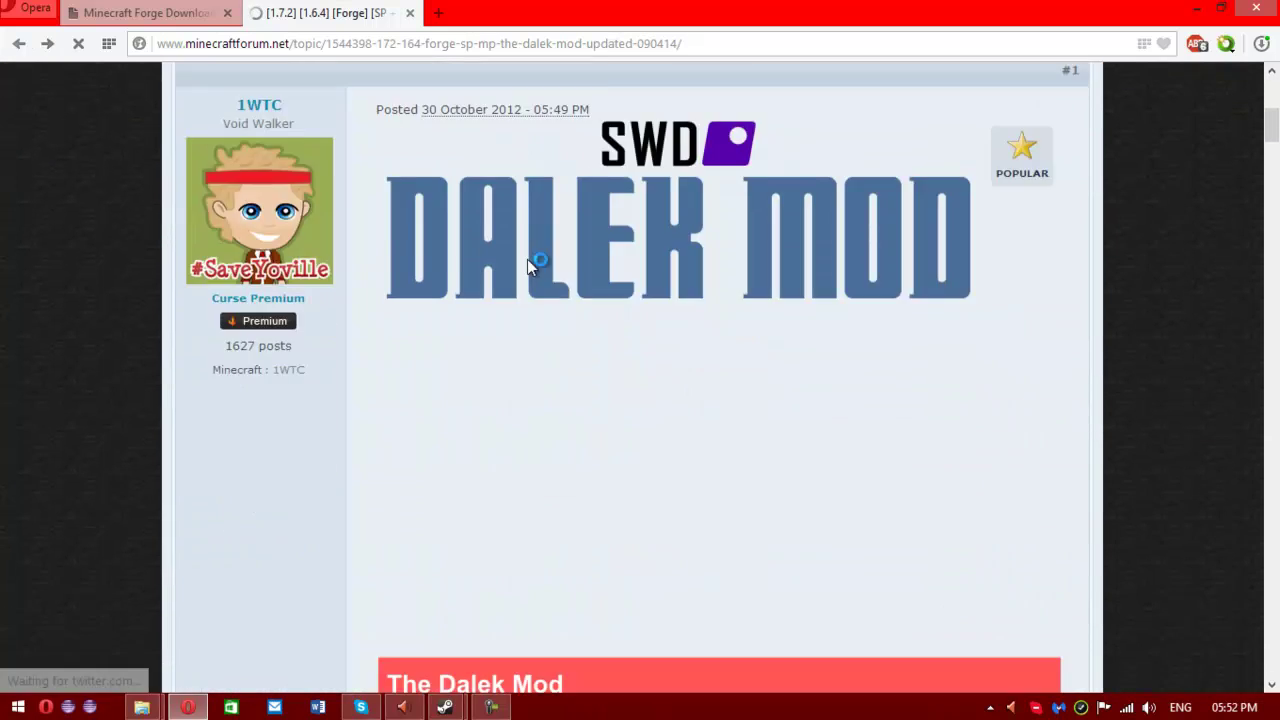
{"action": "scroll", "coordinate": [318, 201], "scroll_direction": "down", "scroll_amount": 5}
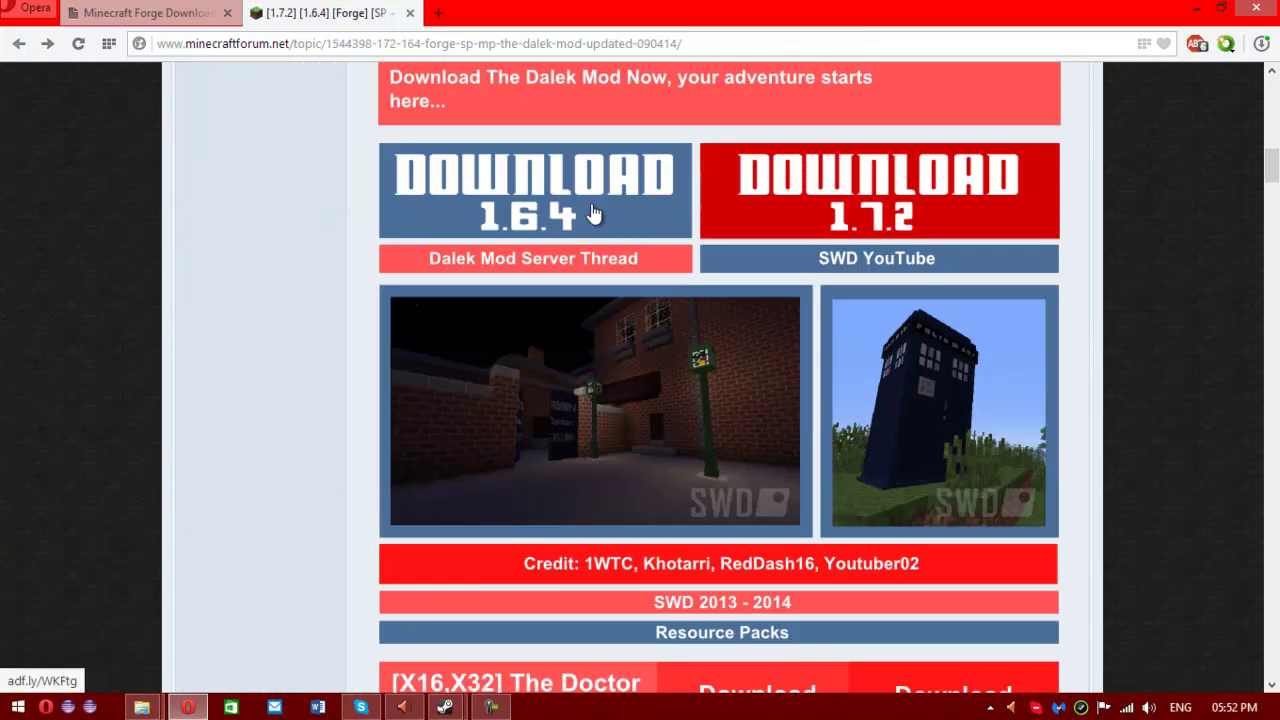
{"action": "scroll", "coordinate": [257, 215], "scroll_direction": "up", "scroll_amount": 7}
{"action": "scroll", "coordinate": [870, 134], "scroll_direction": "down", "scroll_amount": 7}
Step: Download the 1.7.2 version of the Dalek Mod, skipping the AdF.ly advertisement
{"action": "left_click", "coordinate": [865, 200]}
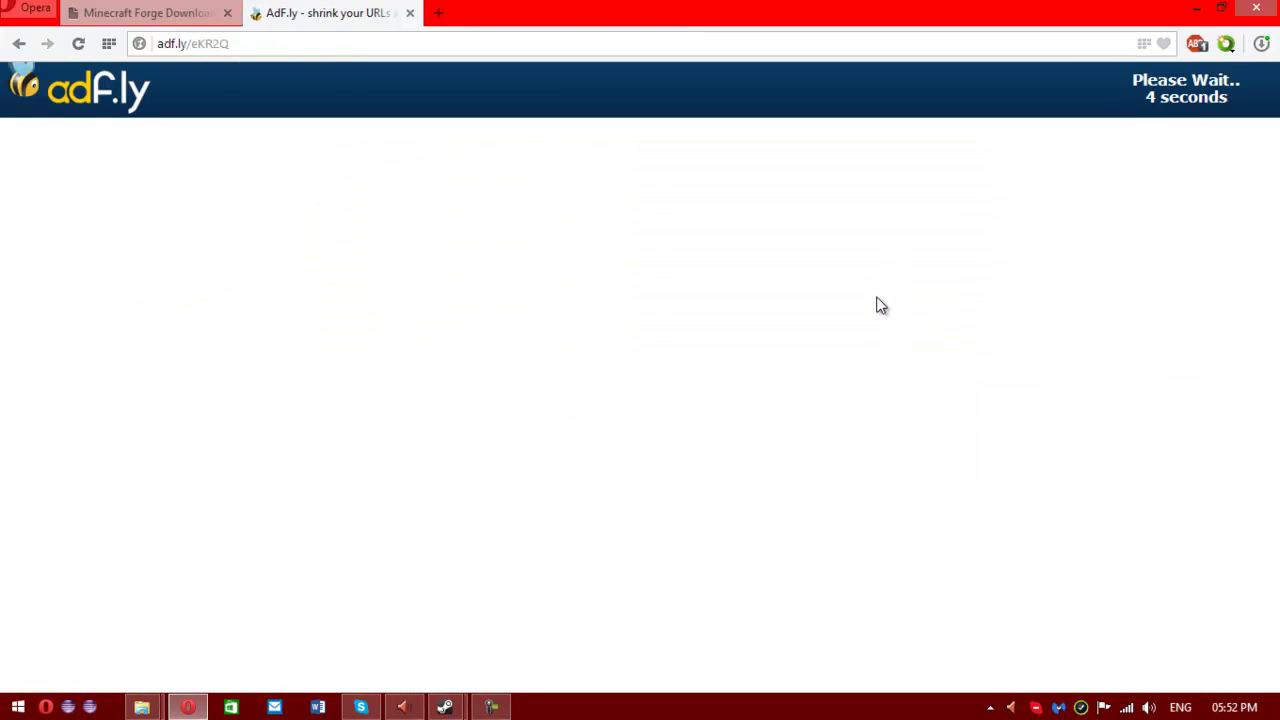
{"action": "triple_click", "coordinate": [1184, 97]}
{"action": "left_click", "coordinate": [1180, 93]}
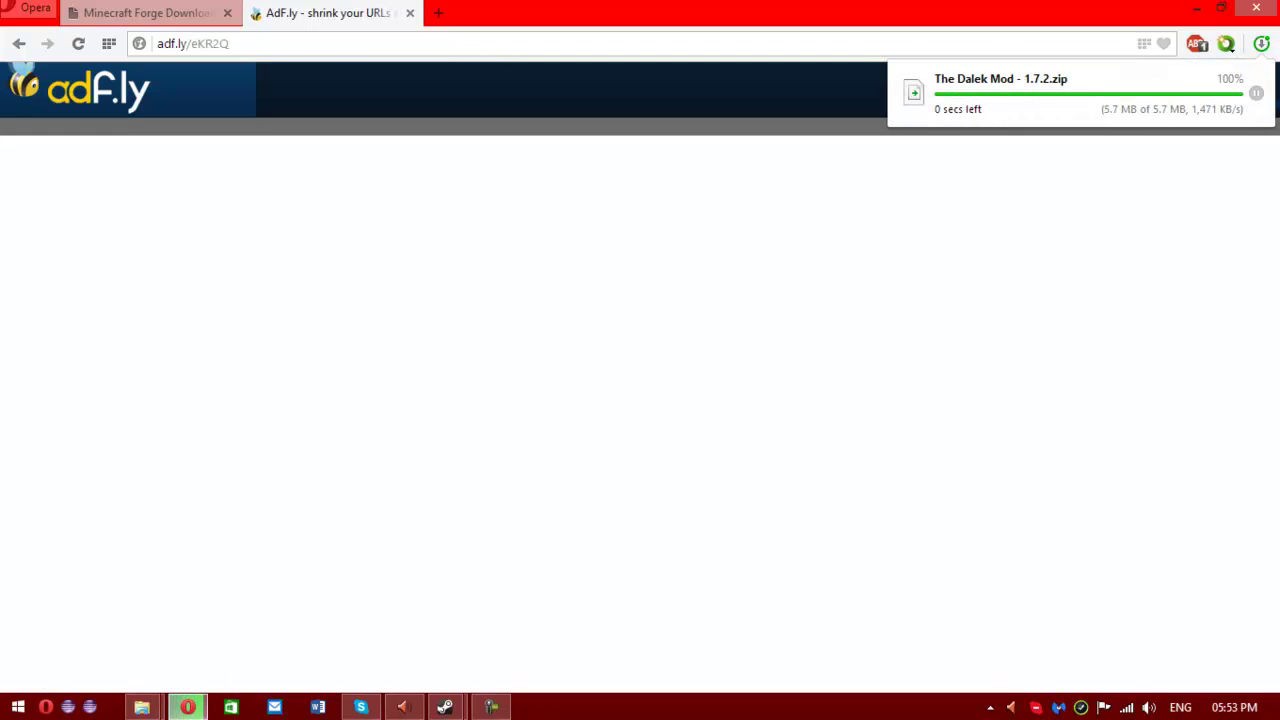
Step: Show the downloaded The Dalek Mod - 1.7.2.zip in the Downloads folder
{"action": "left_click", "coordinate": [1256, 91]}
{"action": "left_click", "coordinate": [600, 391]}
{"action": "left_click", "coordinate": [514, 284]}
{"action": "left_click", "coordinate": [558, 470]}
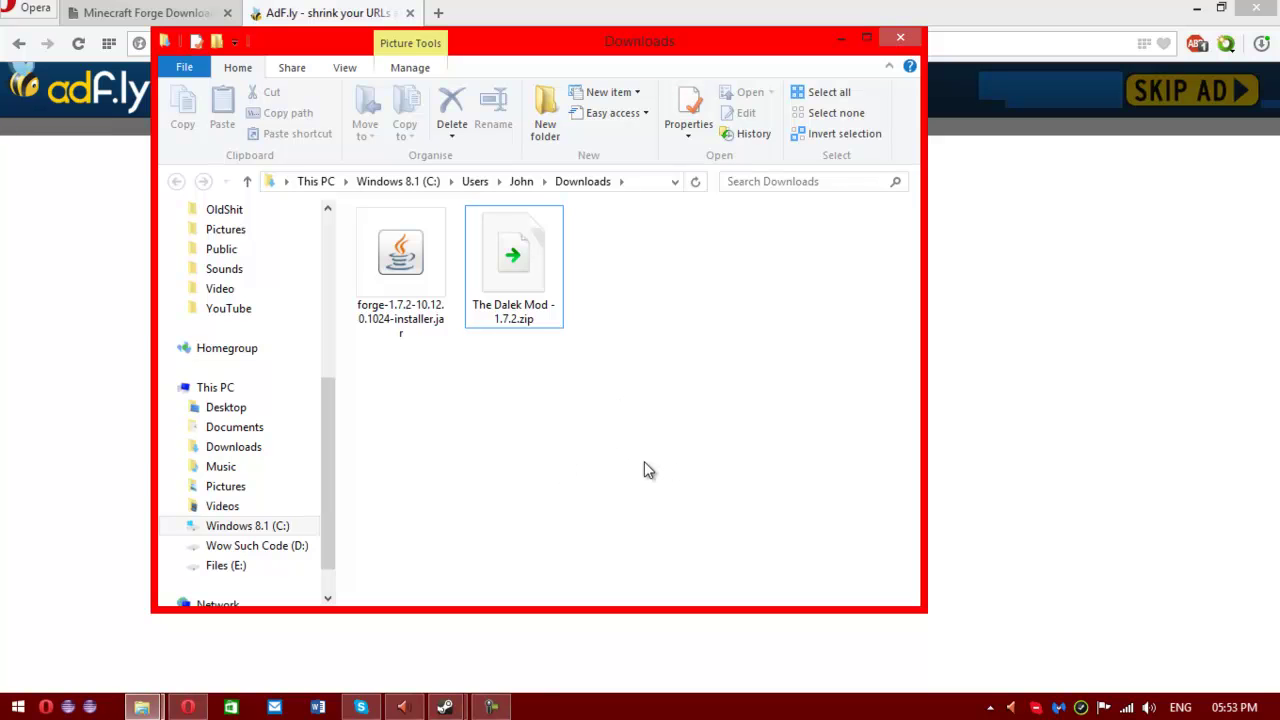
Step: Run %appdata% to open the Roaming folder and place its window beside the Downloads window
{"action": "key", "text": "super+r"}
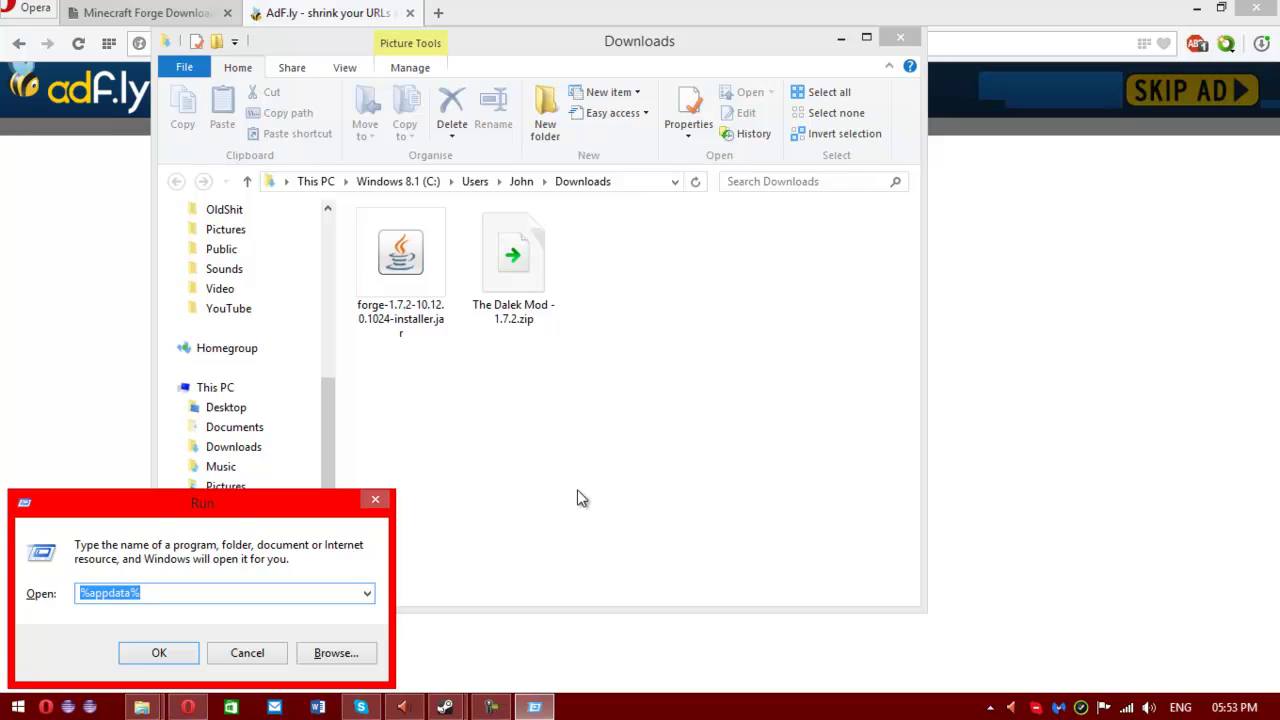
{"action": "left_click", "coordinate": [82, 593]}
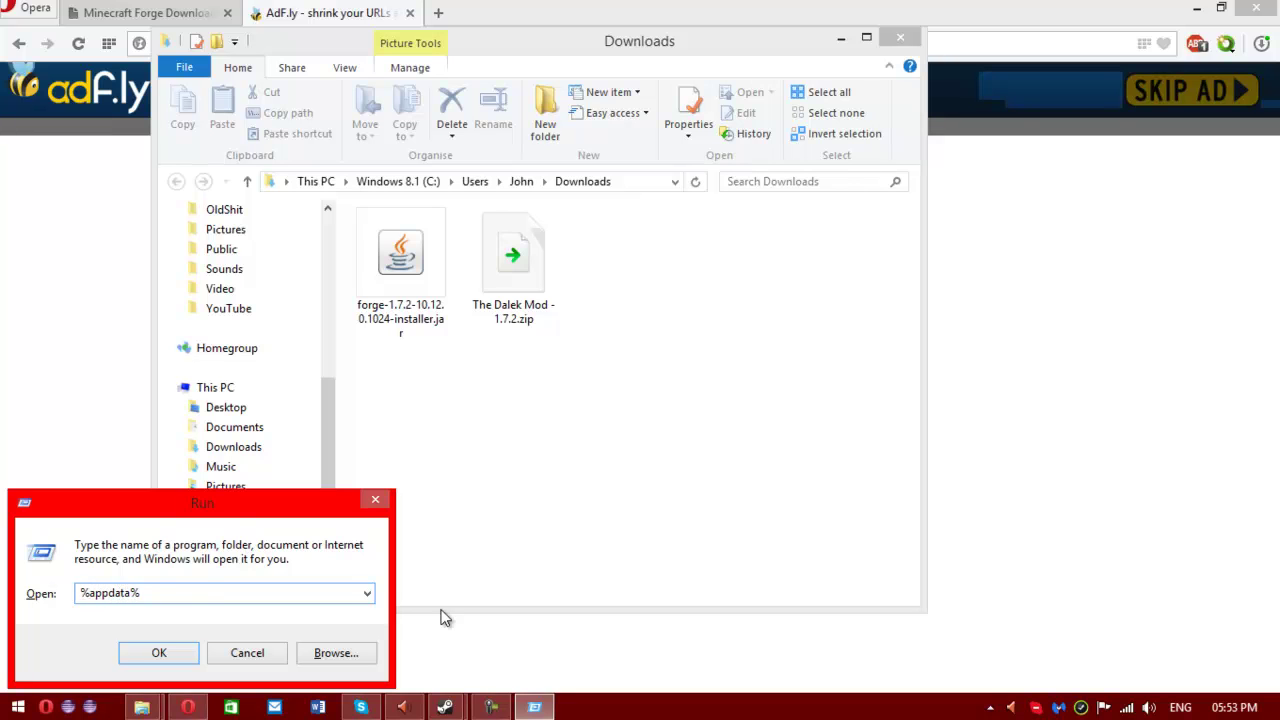
{"action": "key", "text": "Right"}
{"action": "key", "text": "Right"}
{"action": "left_click", "coordinate": [156, 653]}
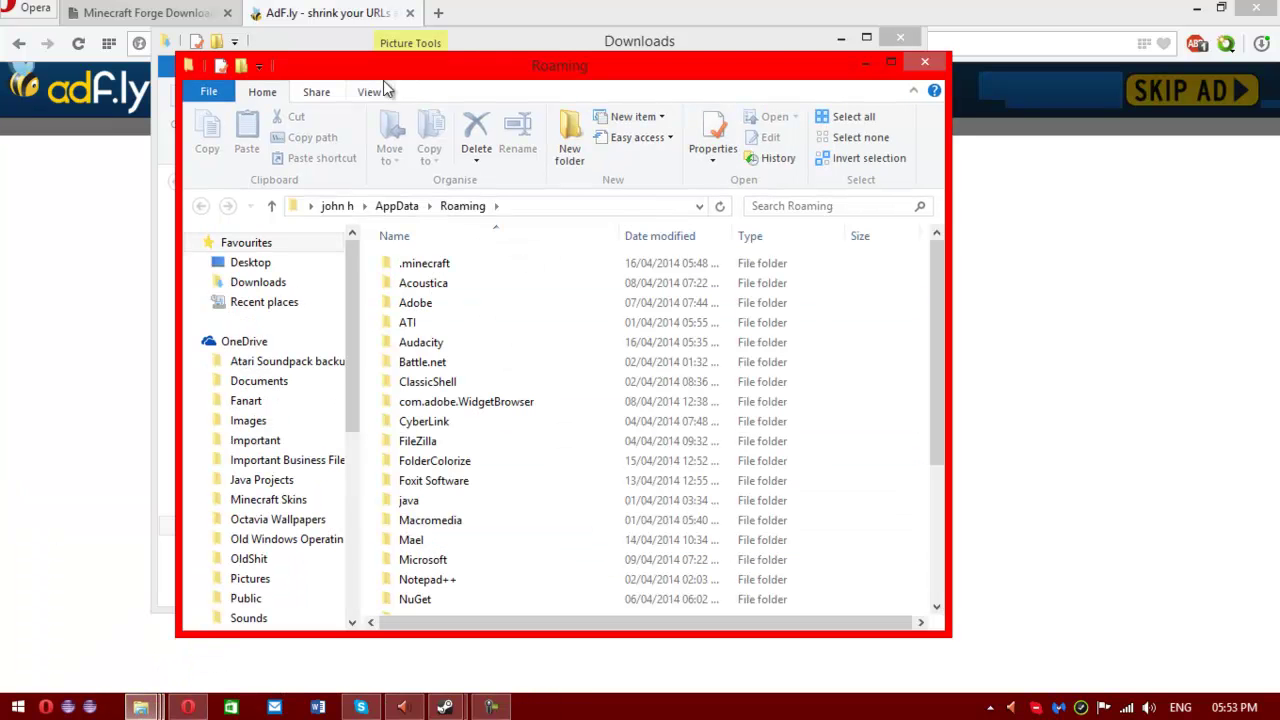
{"action": "left_click_drag", "start_coordinate": [340, 72], "coordinate": [860, 70]}
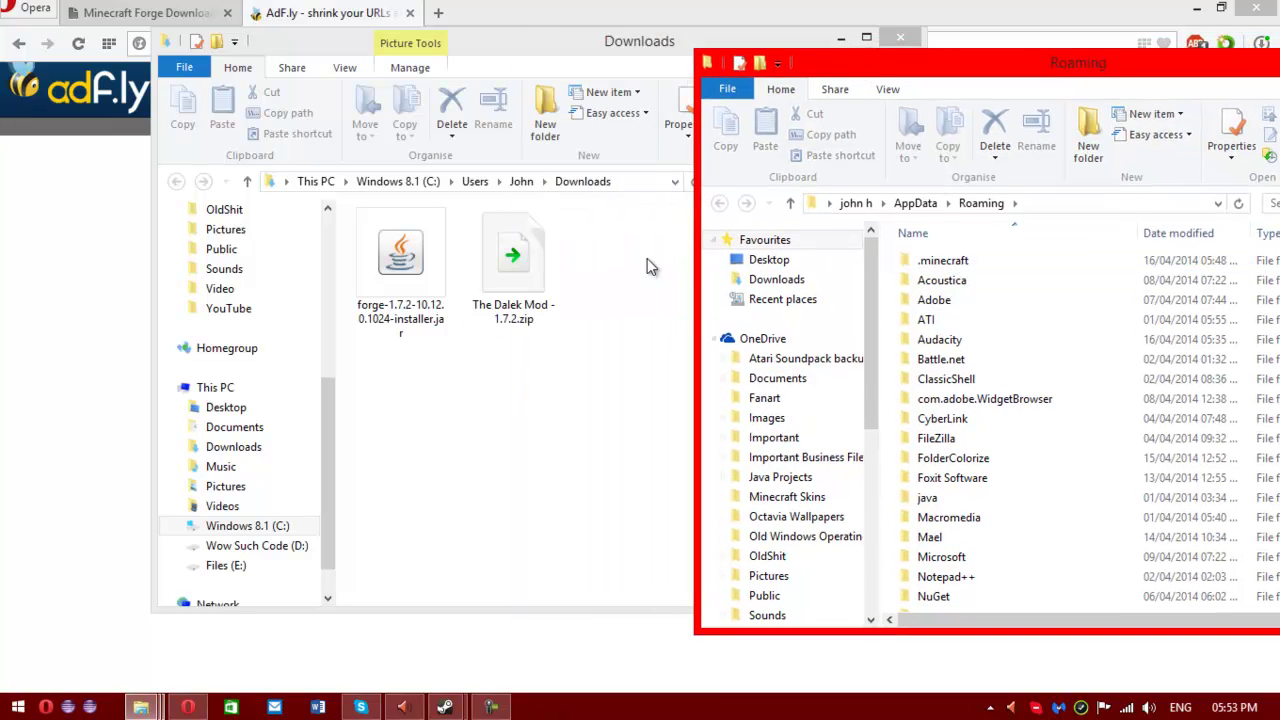
Step: Open the mods folder inside the .minecraft folder
{"action": "double_click", "coordinate": [950, 260]}
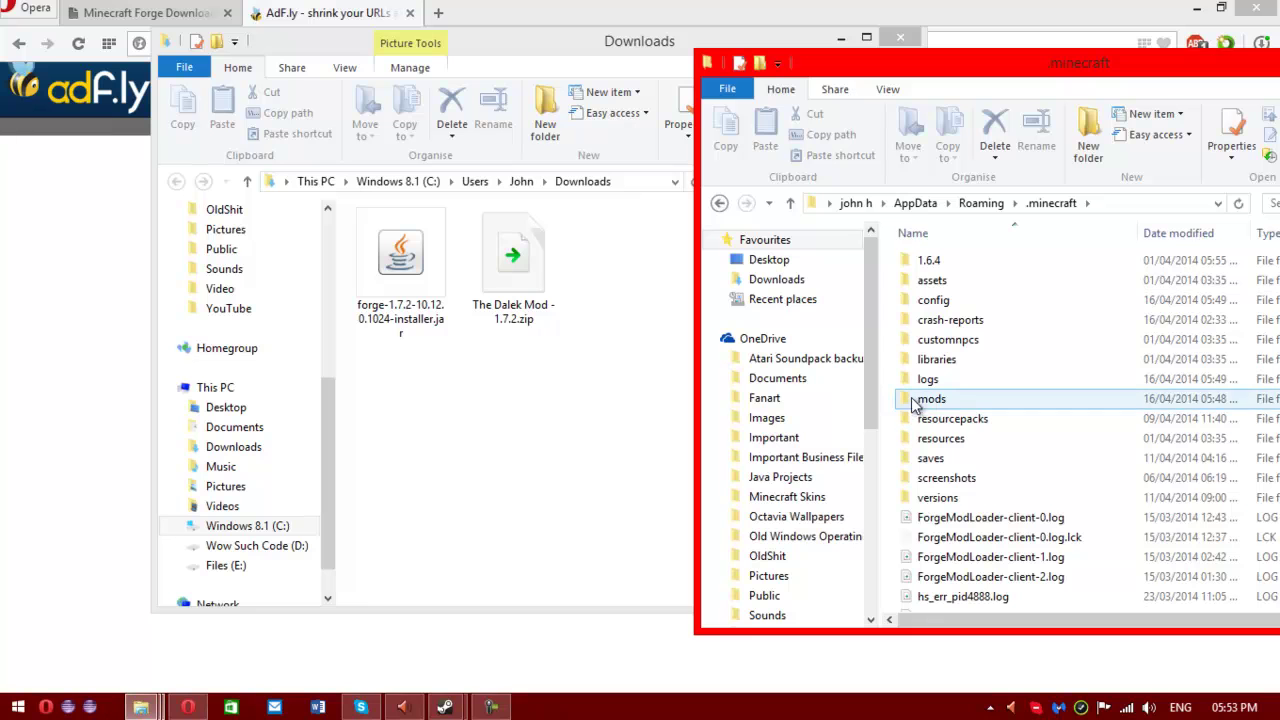
{"action": "left_click", "coordinate": [944, 404]}
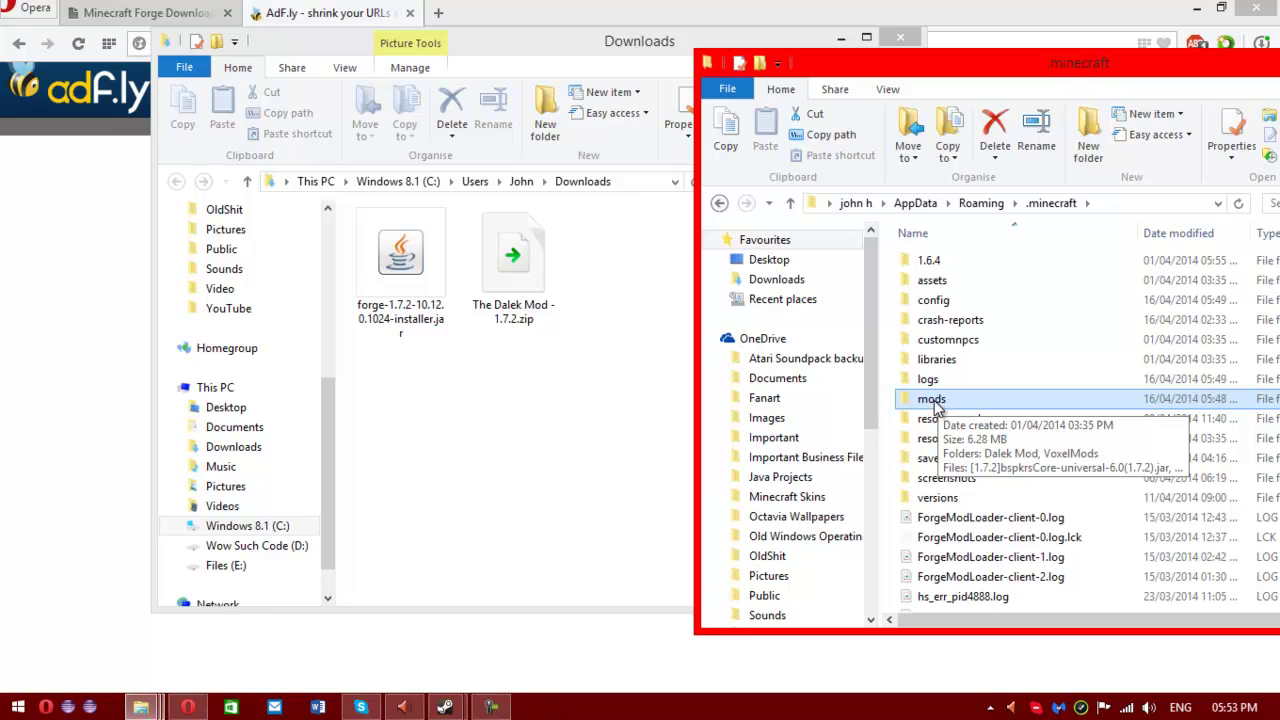
{"action": "double_click", "coordinate": [932, 400]}
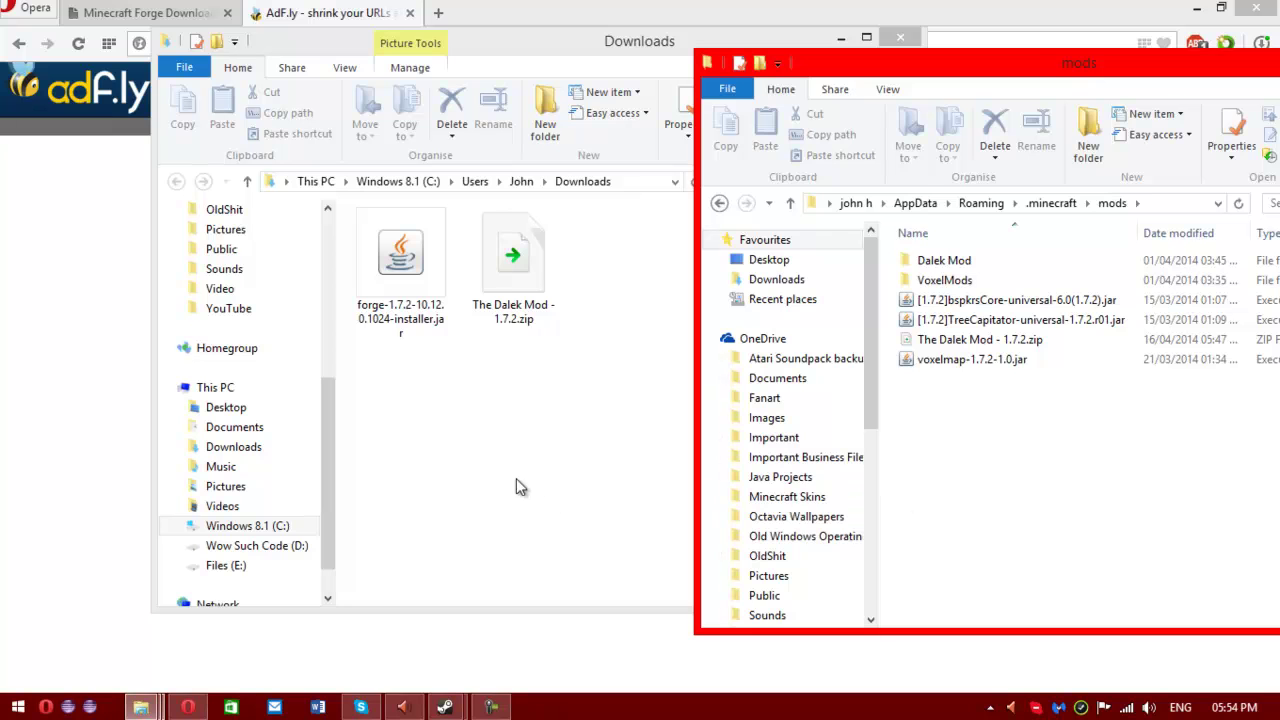
Step: Move The Dalek Mod - 1.7.2.zip from Downloads into the mods folder, replacing the existing file there
{"action": "left_click", "coordinate": [500, 486]}
{"action": "left_click_drag", "start_coordinate": [490, 48], "coordinate": [310, 63]}
{"action": "left_click", "coordinate": [322, 300]}
{"action": "left_click_drag", "start_coordinate": [326, 289], "coordinate": [1030, 581]}
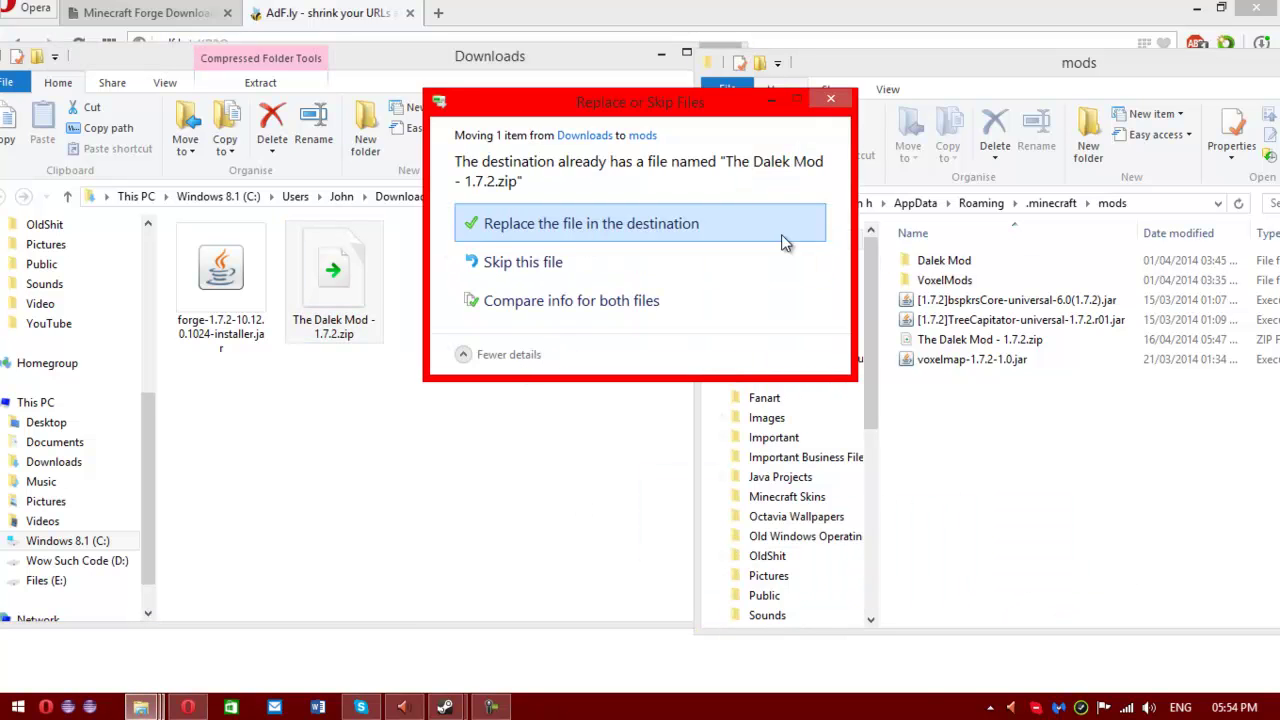
{"action": "left_click", "coordinate": [571, 228]}
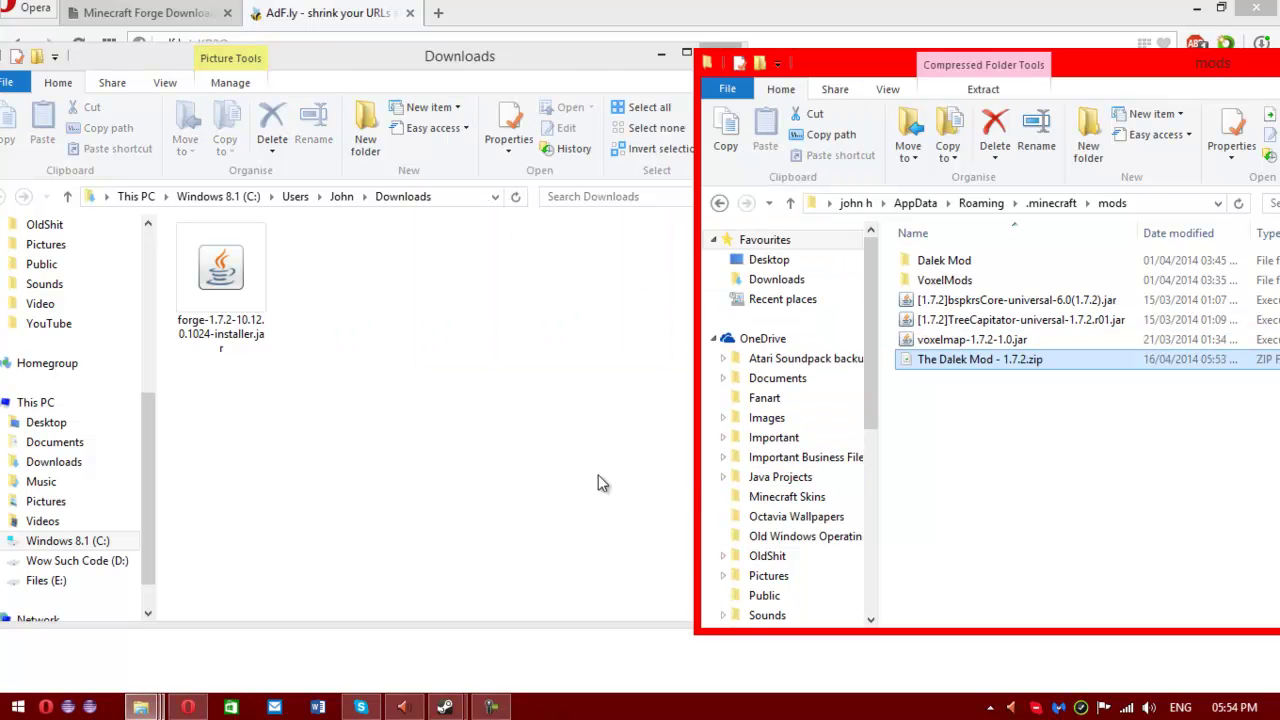
{"action": "left_click", "coordinate": [1102, 490]}
Step: Start Minecraft from the Start screen and reposition the launcher window higher on the desktop
{"action": "key", "text": "super"}
{"action": "scroll", "coordinate": [971, 143], "scroll_direction": "down", "scroll_amount": 4}
{"action": "scroll", "coordinate": [996, 155], "scroll_direction": "down", "scroll_amount": 4}
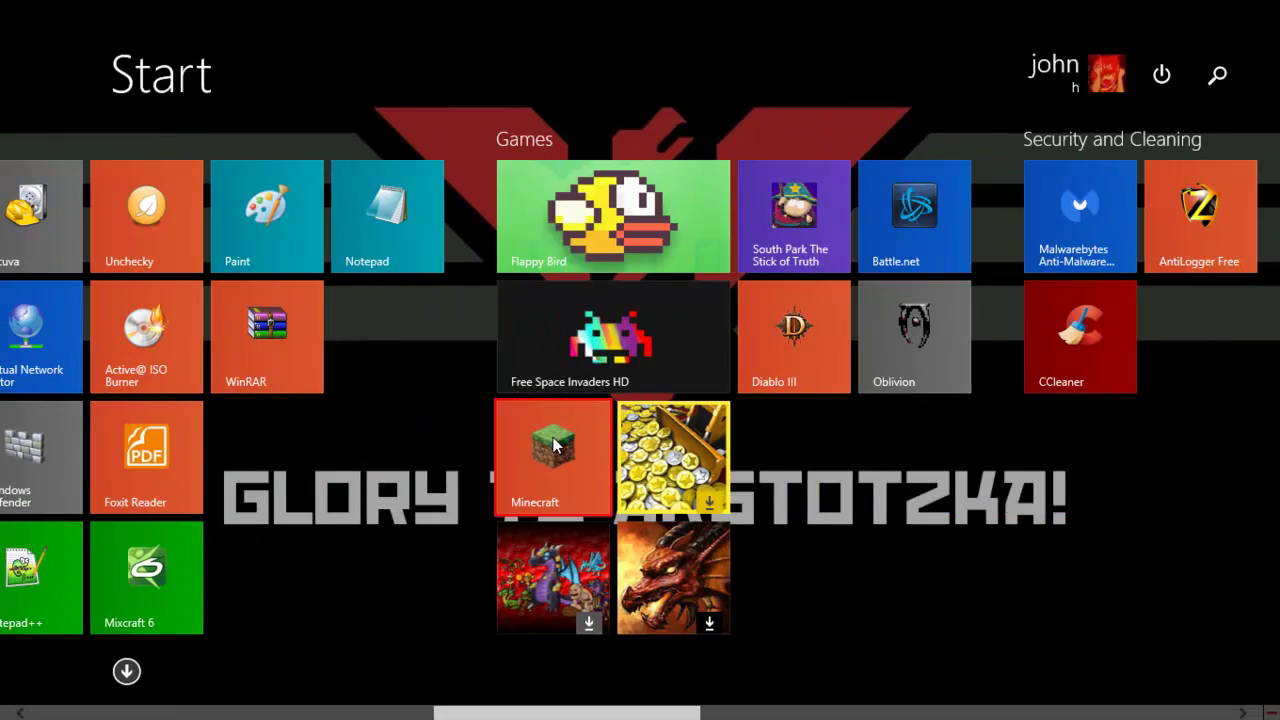
{"action": "left_click", "coordinate": [560, 477]}
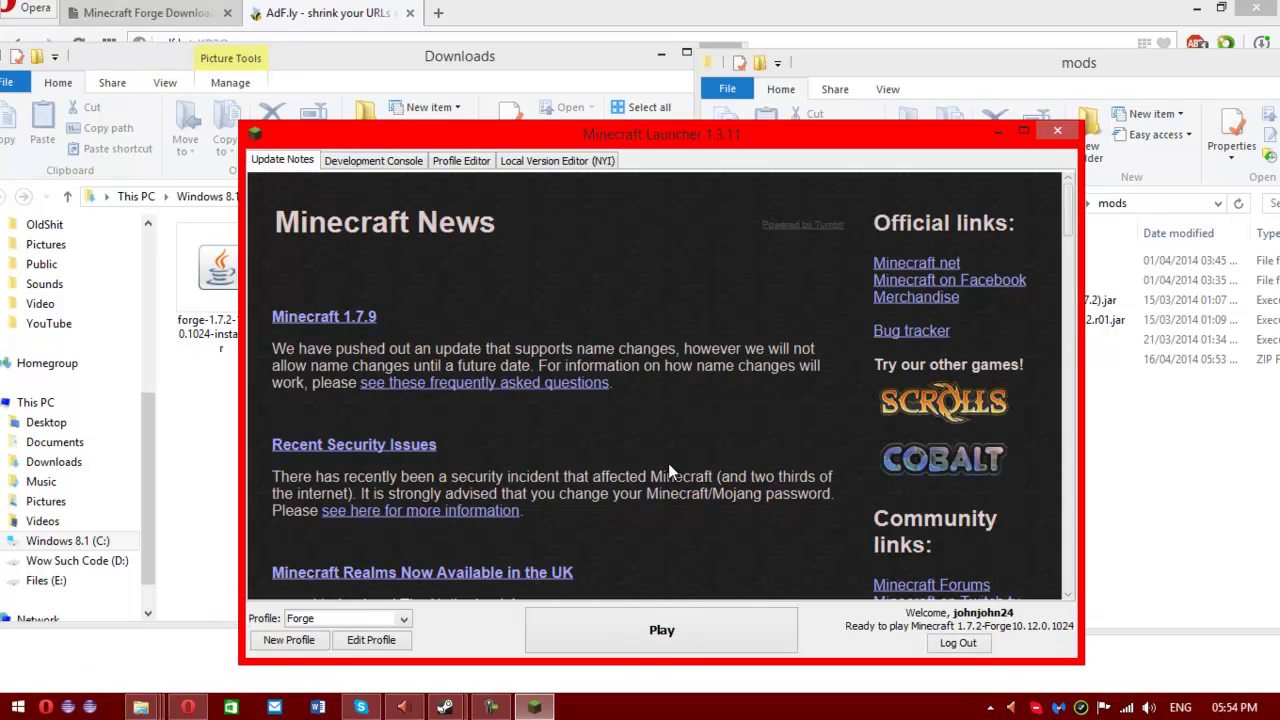
{"action": "left_click_drag", "start_coordinate": [447, 128], "coordinate": [402, 79]}
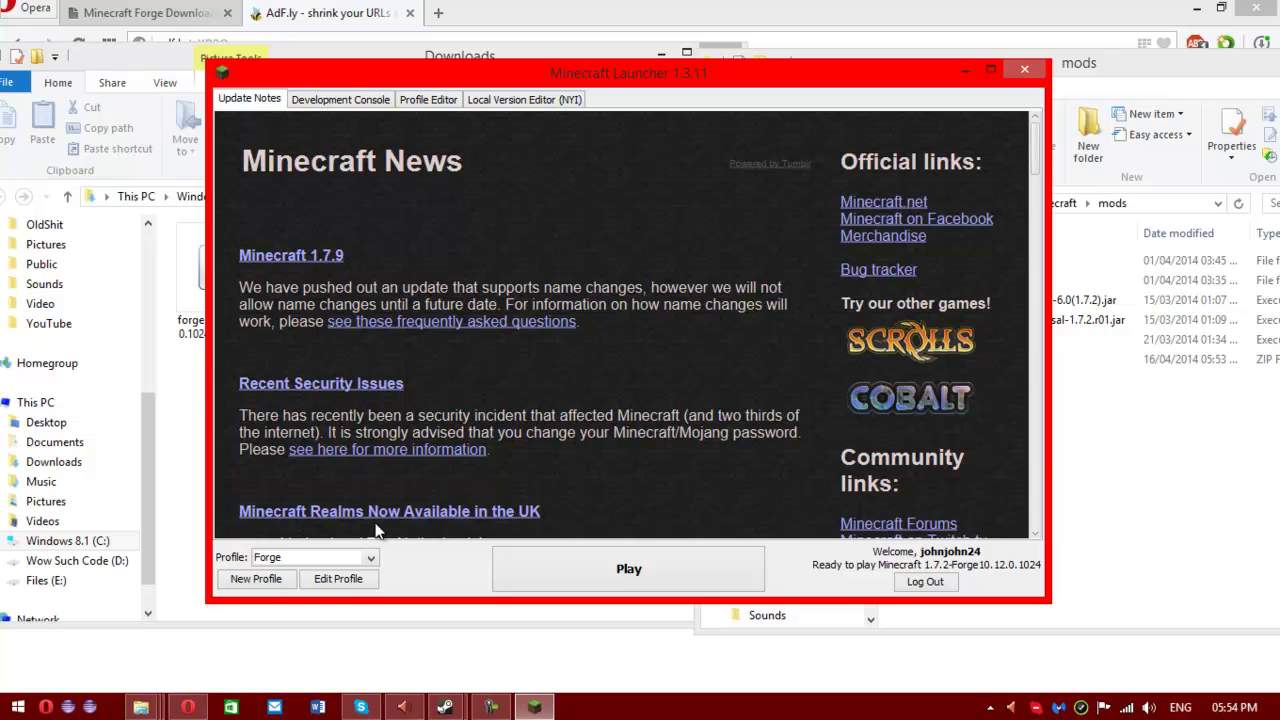
Step: Set the Forge profile to use version release 1.7.2-Forge10.12.0.1024 and save the profile
{"action": "left_click", "coordinate": [340, 580]}
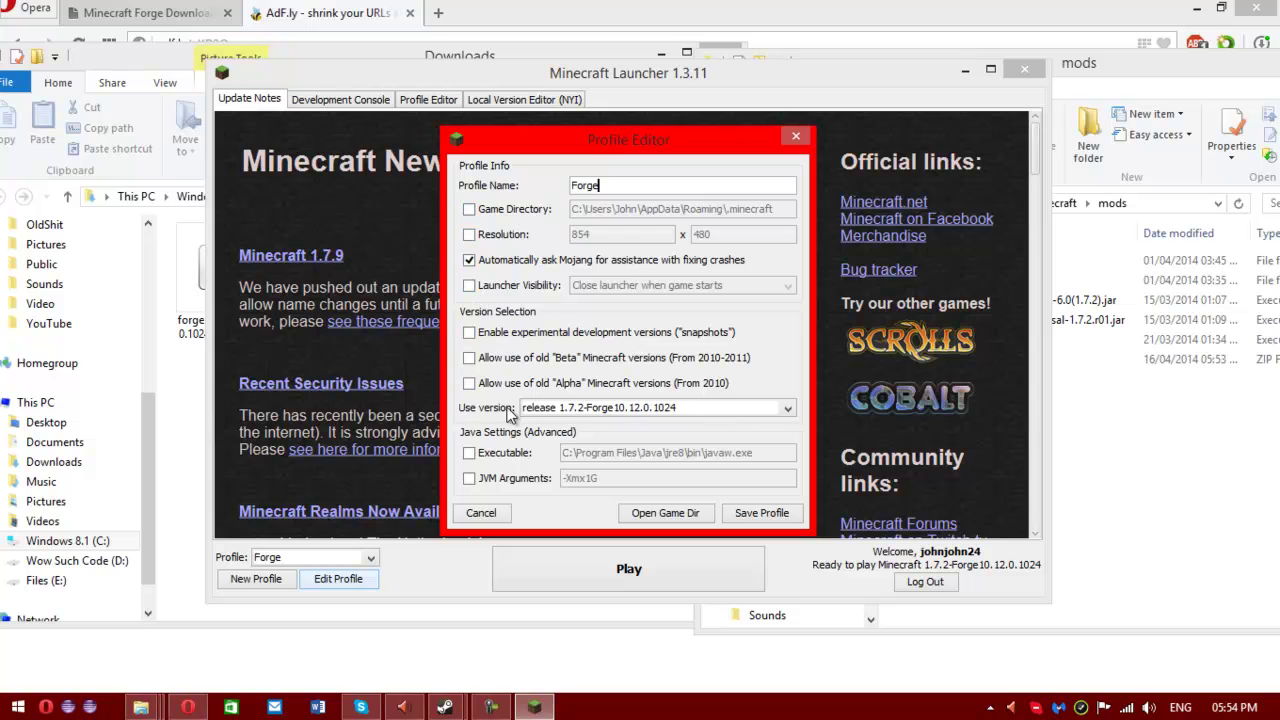
{"action": "left_click", "coordinate": [788, 408]}
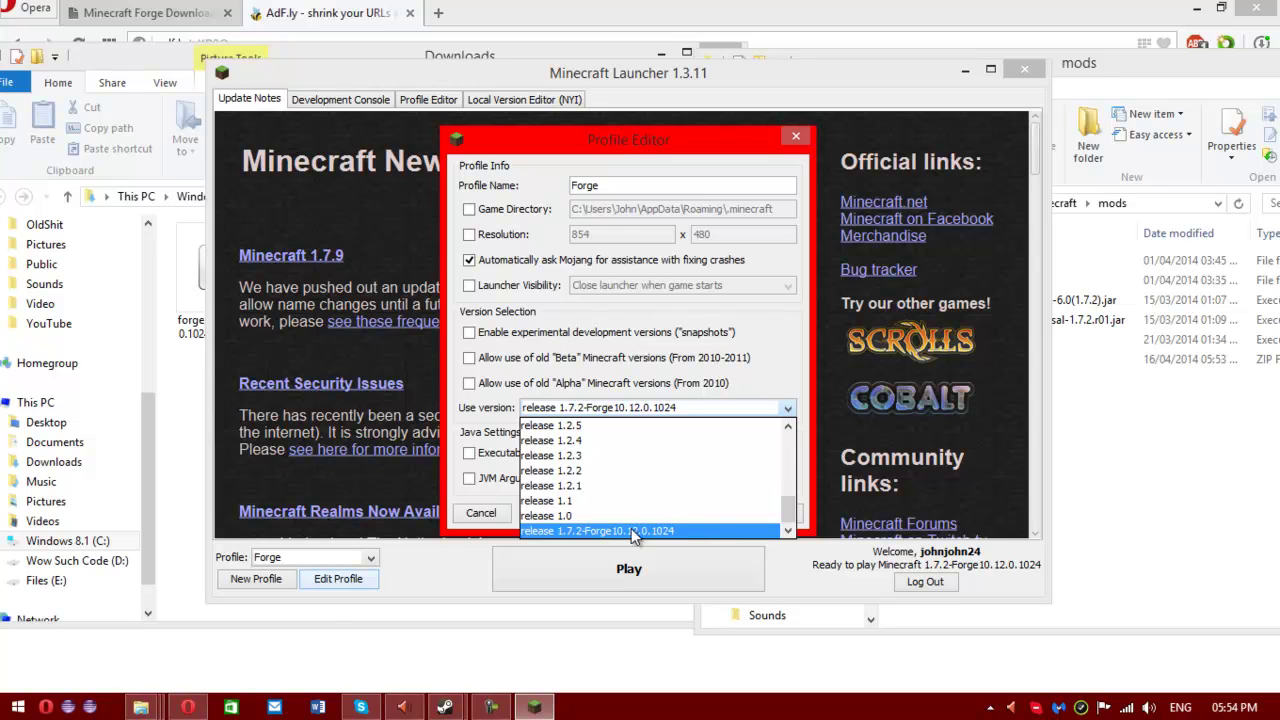
{"action": "left_click", "coordinate": [606, 533]}
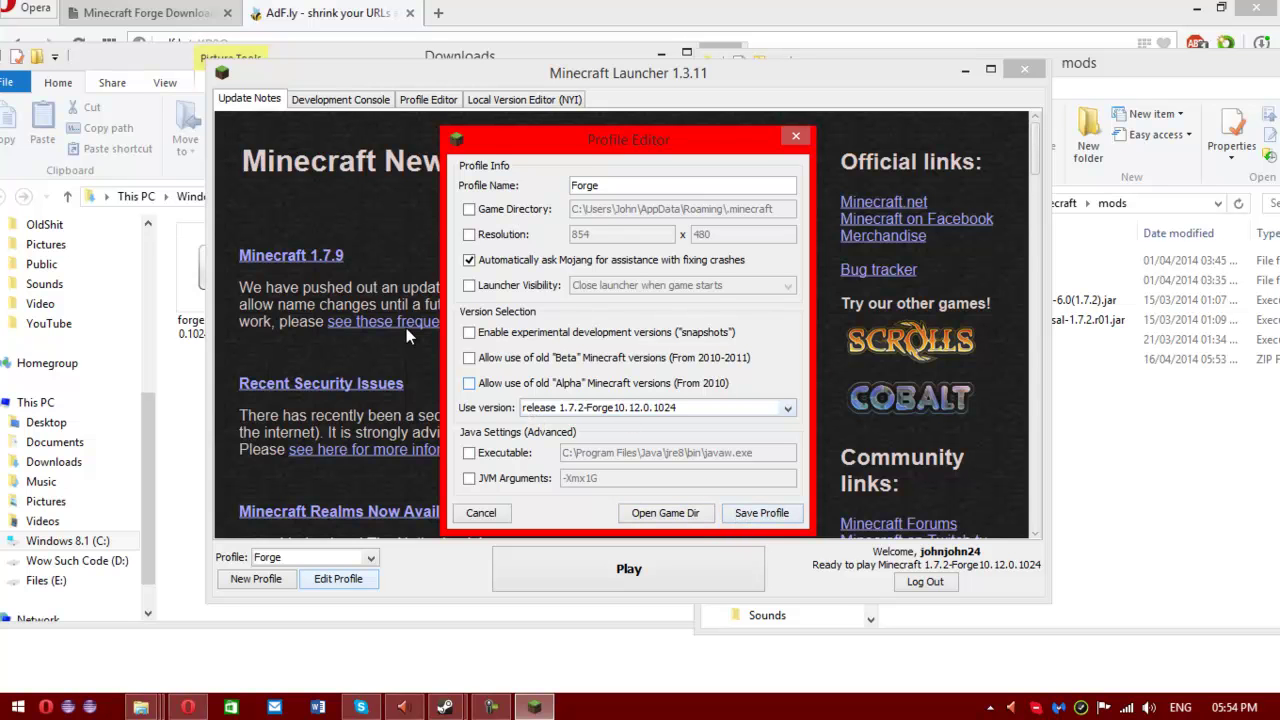
{"action": "left_click", "coordinate": [768, 410]}
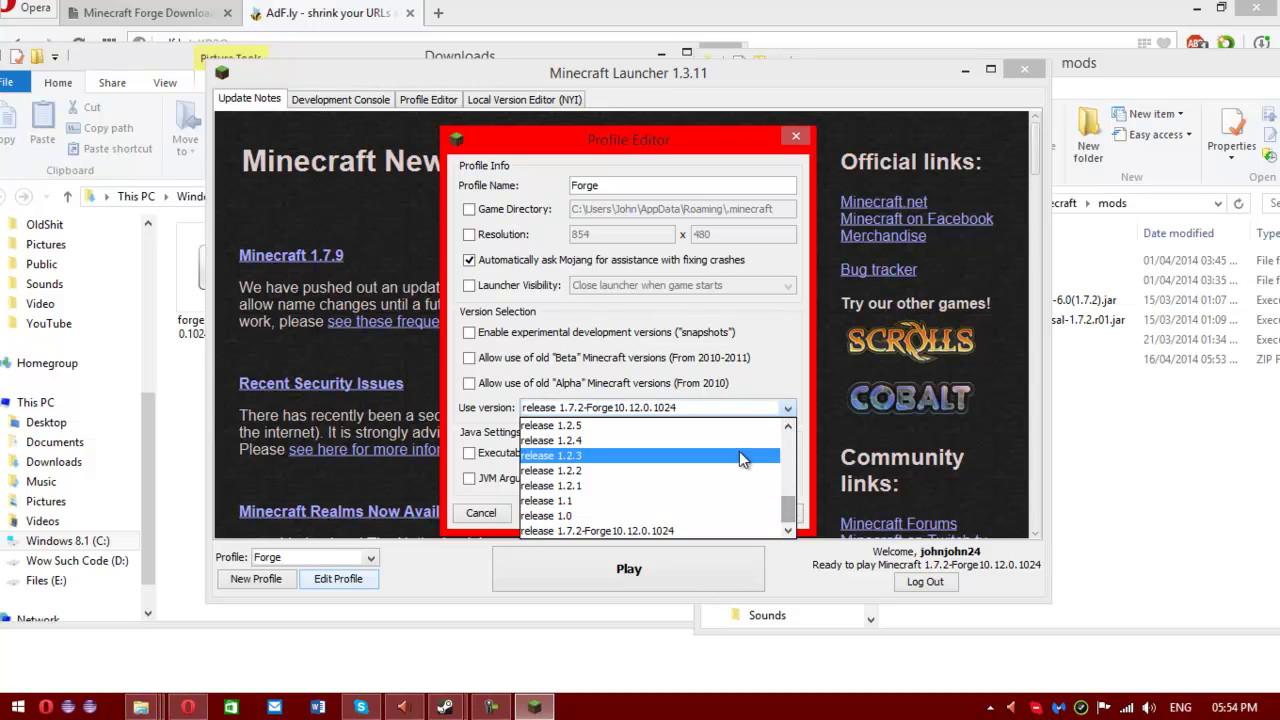
{"action": "left_click", "coordinate": [735, 530]}
{"action": "left_click", "coordinate": [752, 514]}
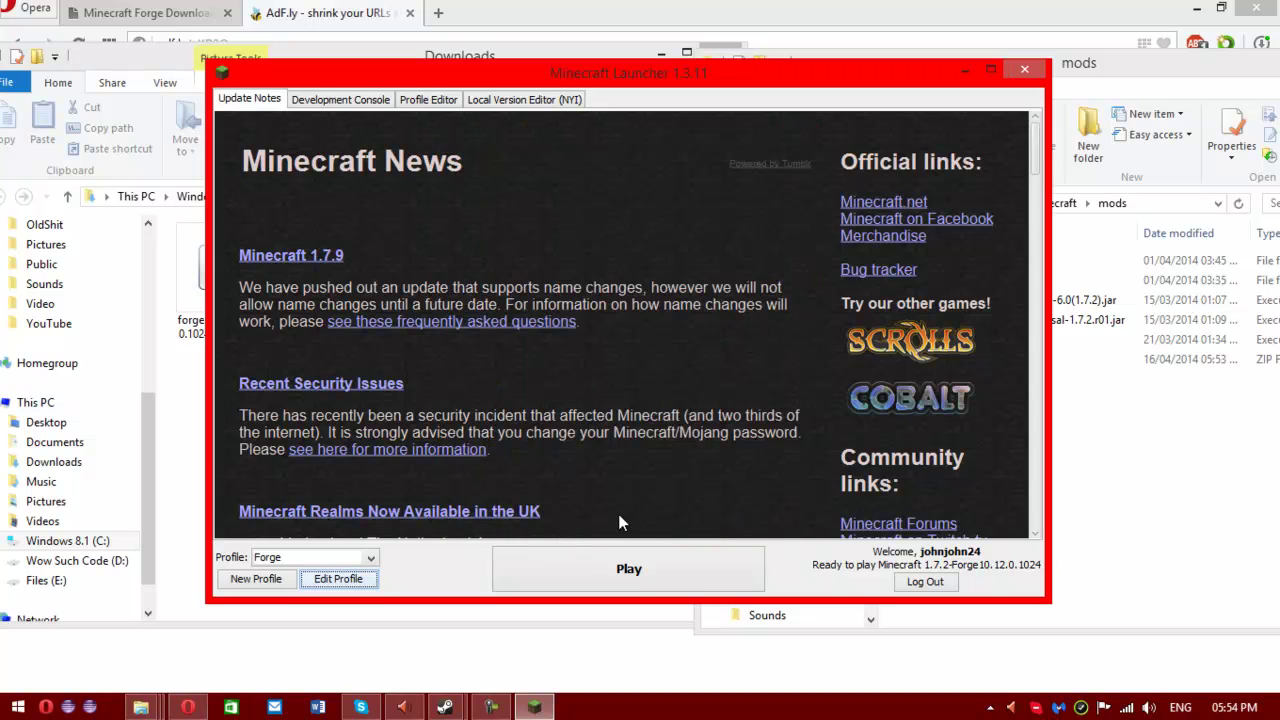
Step: Launch Minecraft with the Forge profile and maximize the game window
{"action": "left_click", "coordinate": [584, 565]}
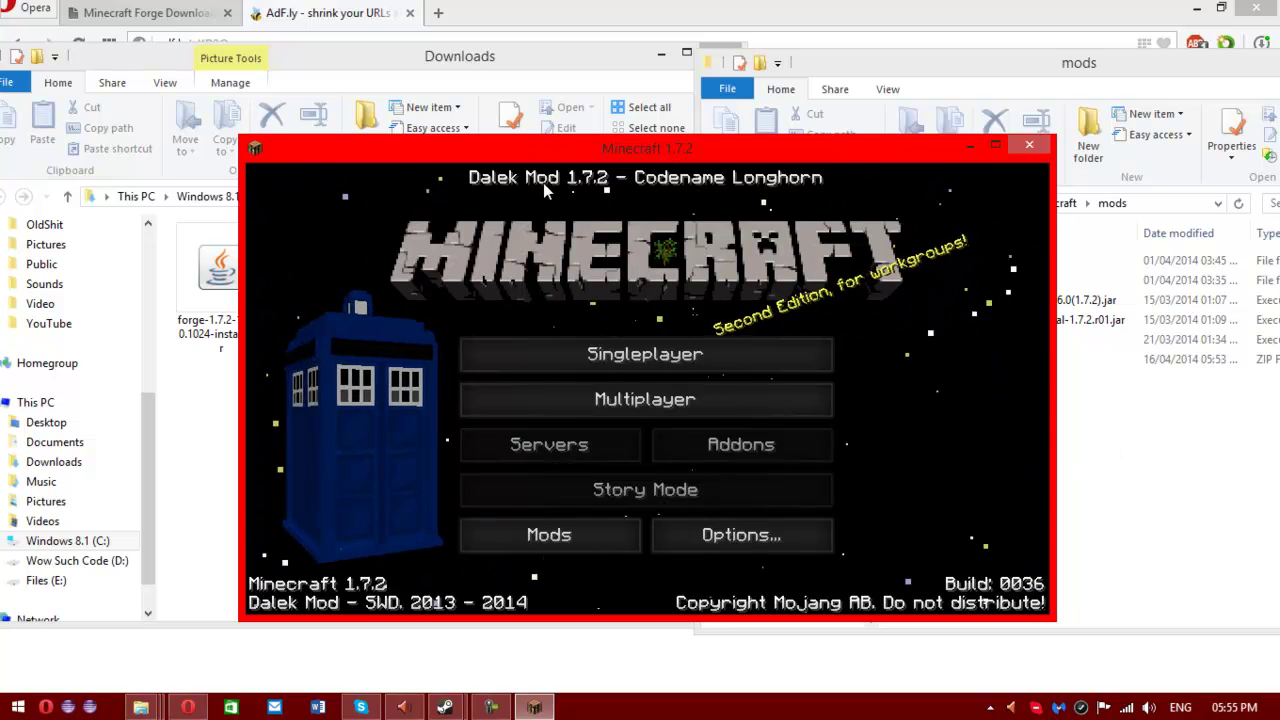
{"action": "double_click", "coordinate": [524, 159]}
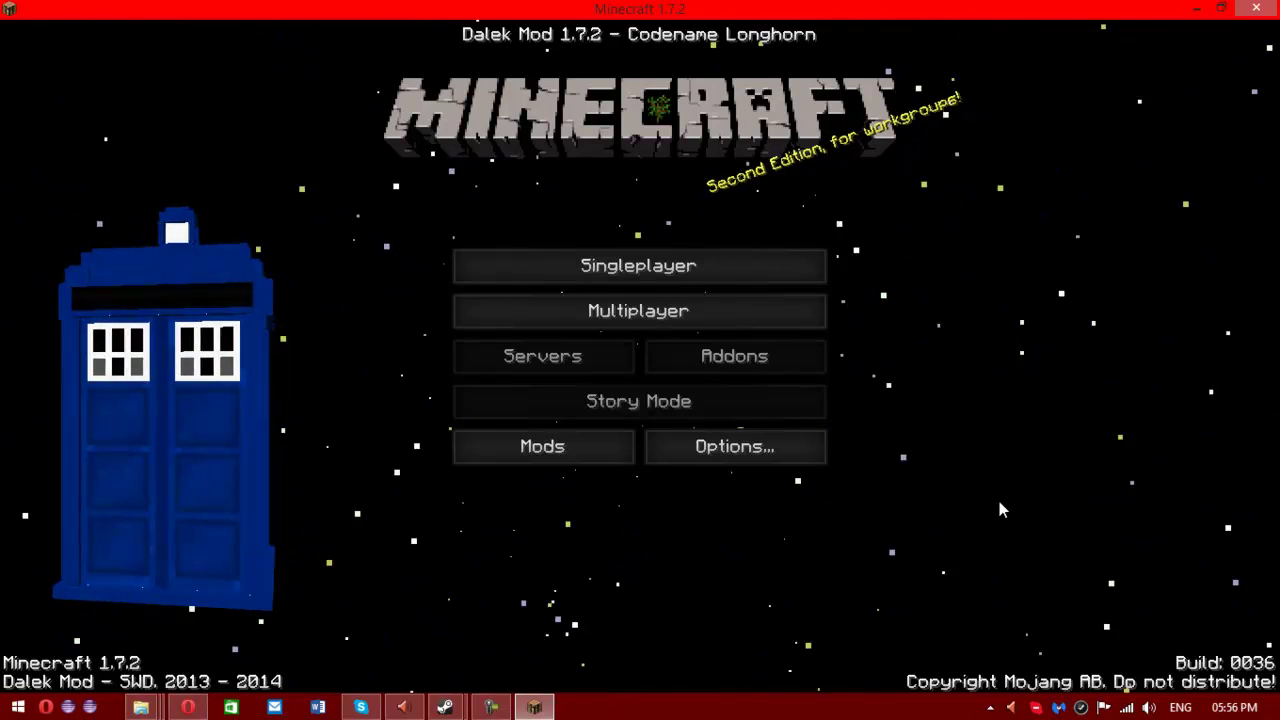
Step: Check the DalekMod entry in the game's mod list, then return to the main menu
{"action": "left_click", "coordinate": [536, 455]}
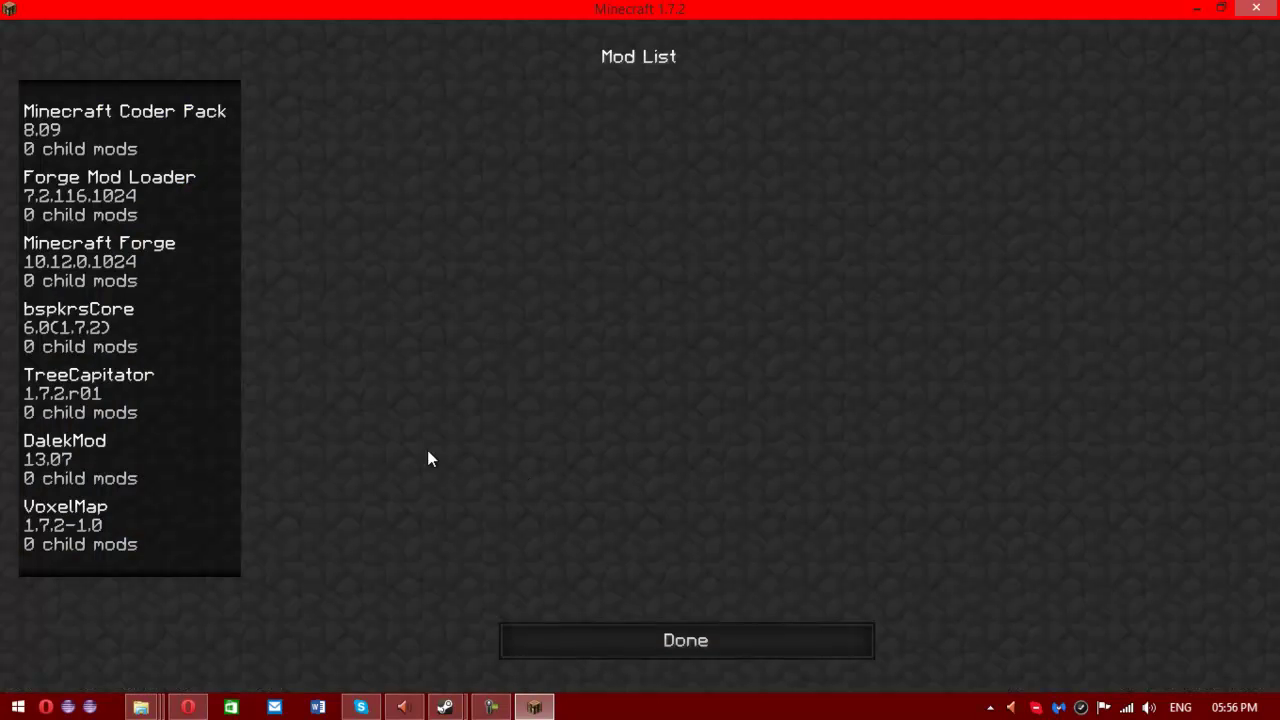
{"action": "left_click", "coordinate": [98, 466]}
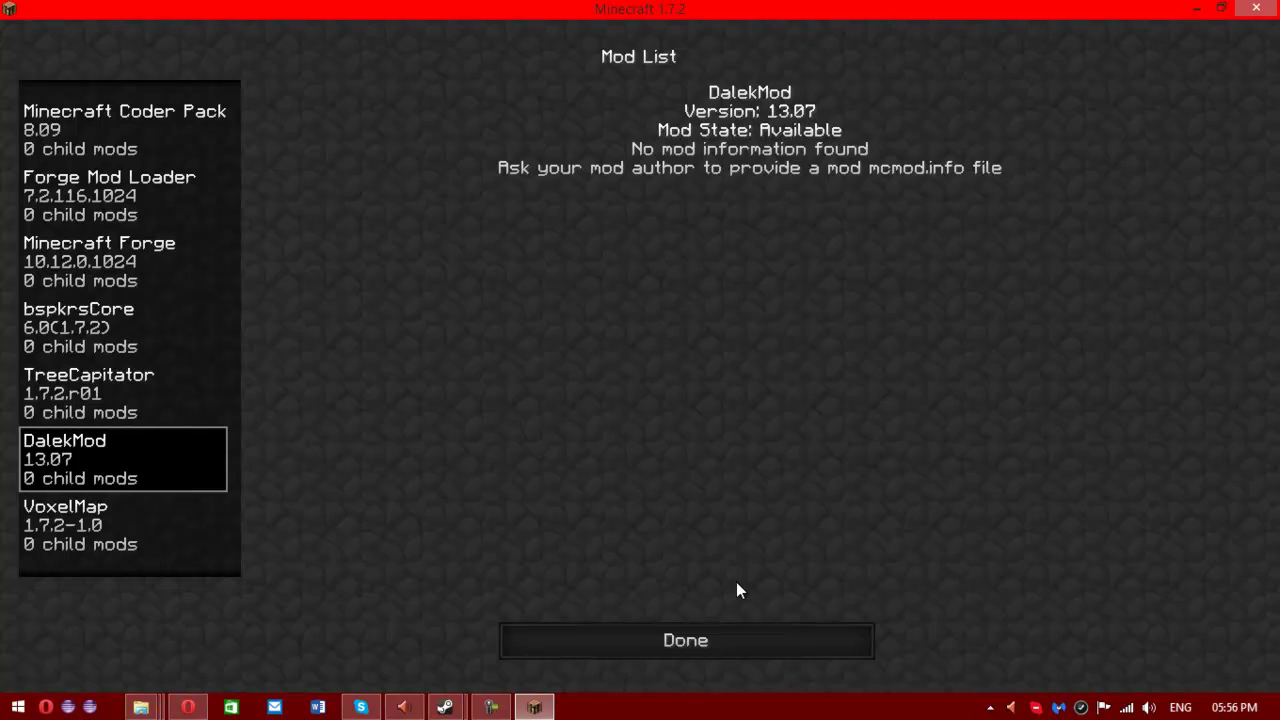
{"action": "left_click", "coordinate": [742, 632]}
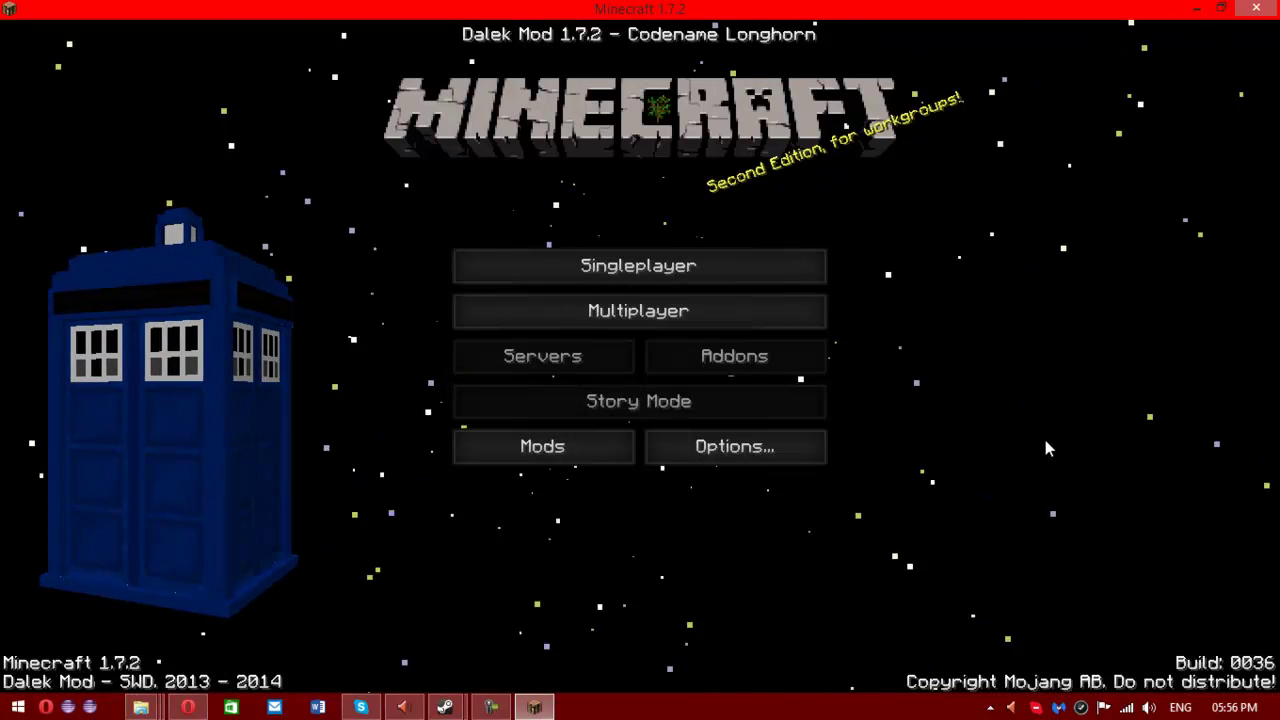